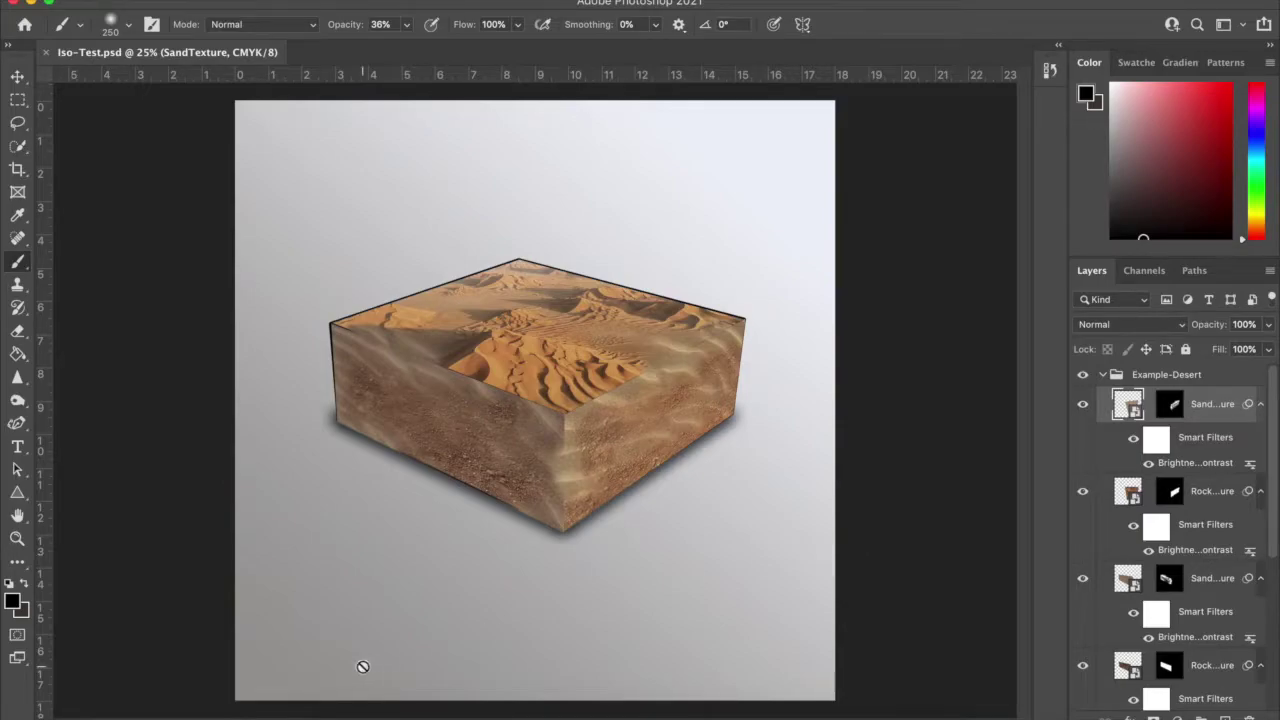
Step: Place Obelisk.jpeg from the Stock Photos folder into Iso-Test.psd, positioned above the sand cube
{"action": "left_click", "coordinate": [333, 714]}
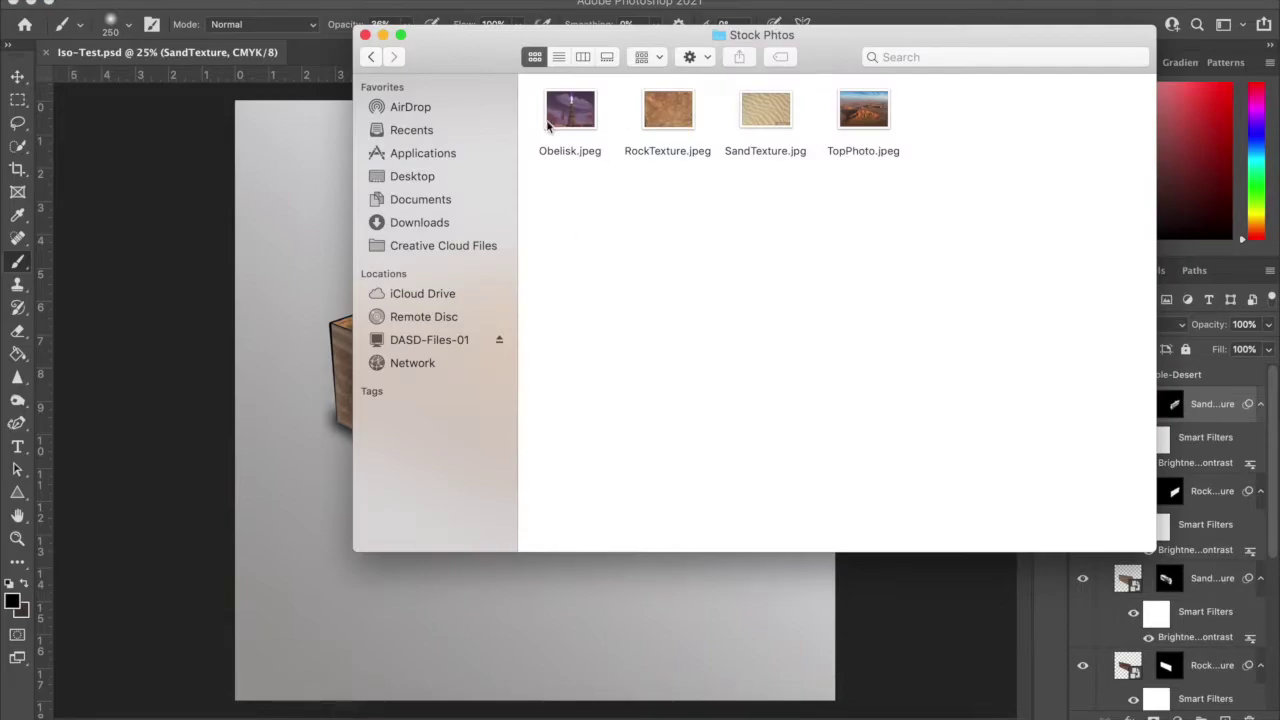
{"action": "left_click_drag", "start_coordinate": [560, 130], "coordinate": [303, 315]}
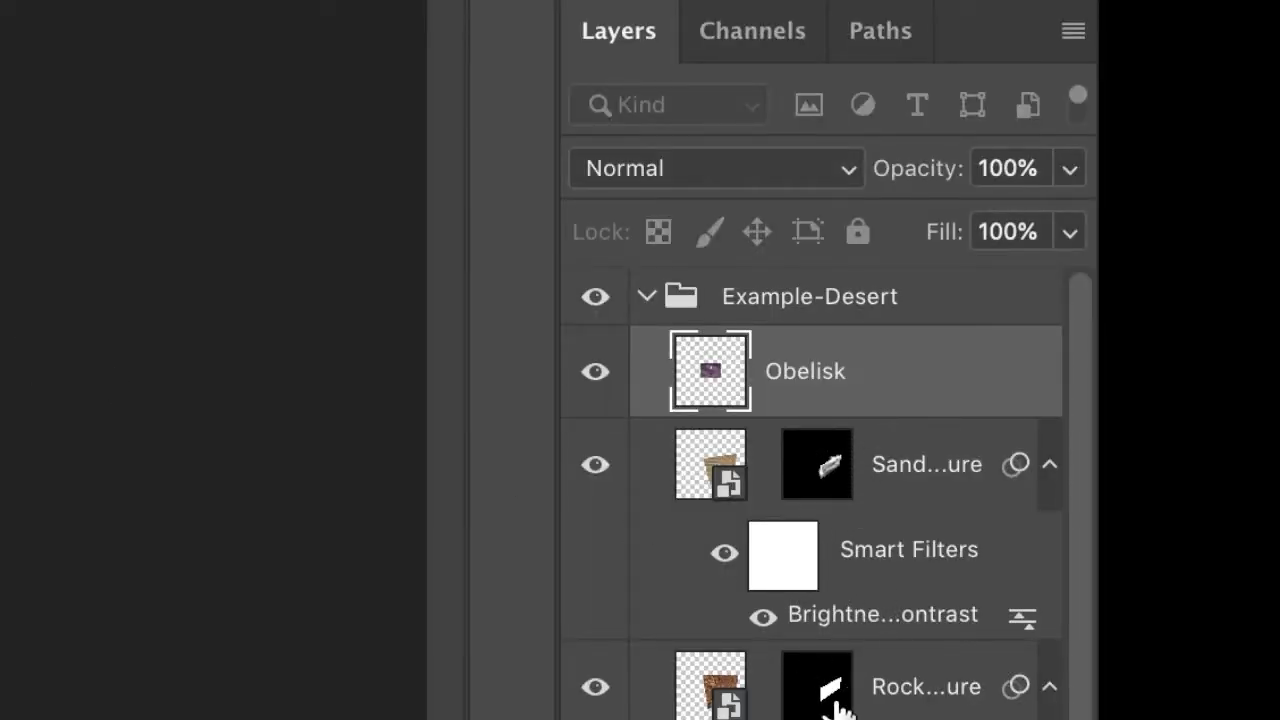
{"action": "scroll", "coordinate": [838, 708], "scroll_direction": "down", "scroll_amount": 3}
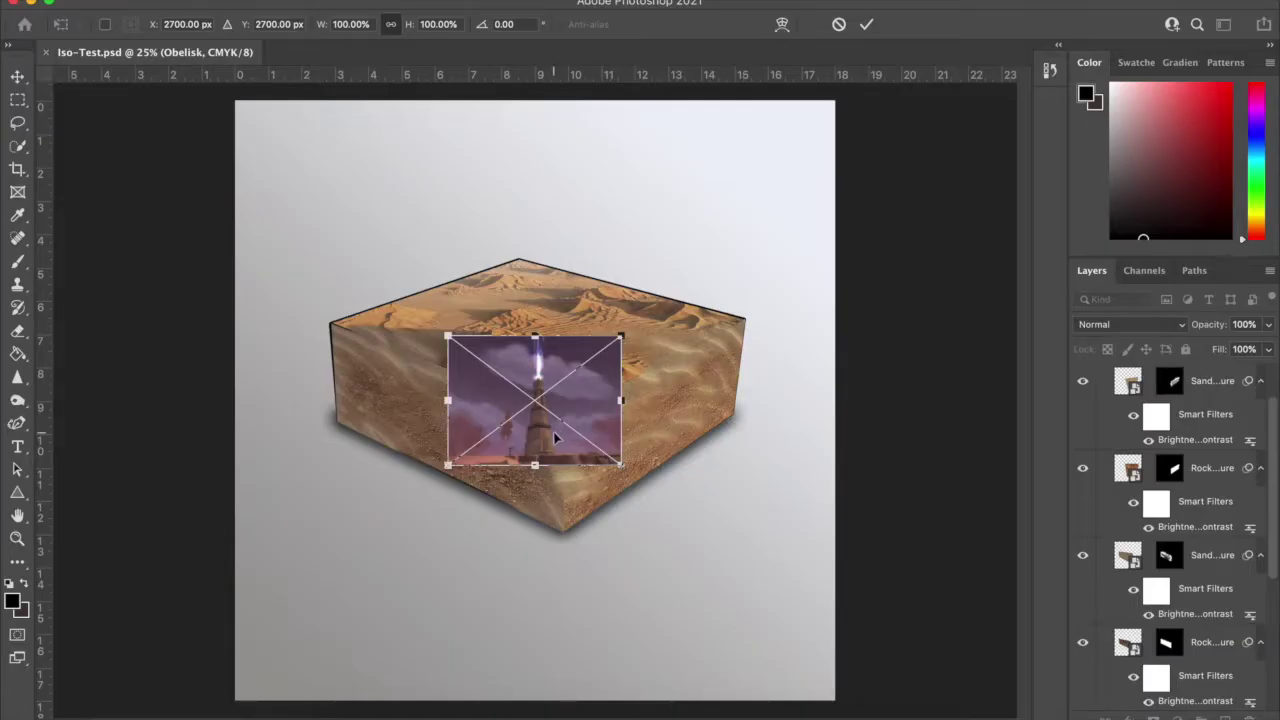
{"action": "left_click_drag", "start_coordinate": [556, 437], "coordinate": [573, 324]}
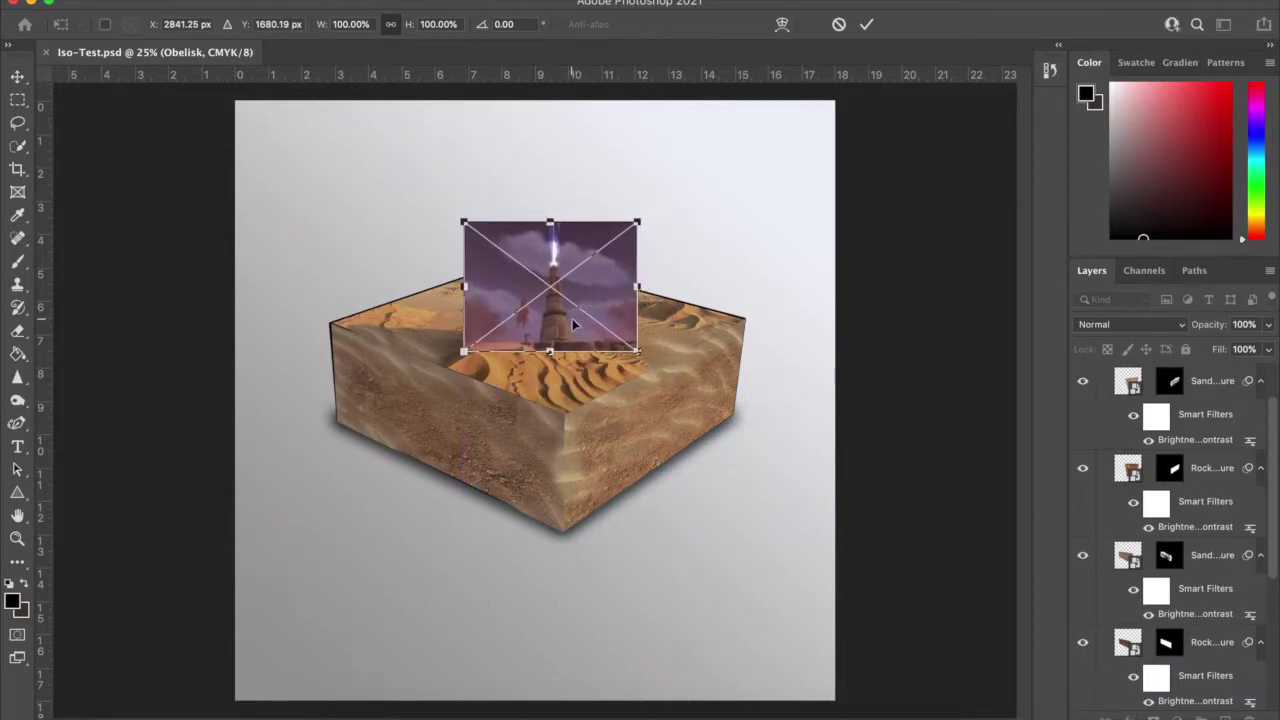
{"action": "key", "text": "Return"}
Step: Commit the placed obelisk photo and scale it up to about 104.6% over the cube's top
{"action": "key", "text": "b"}
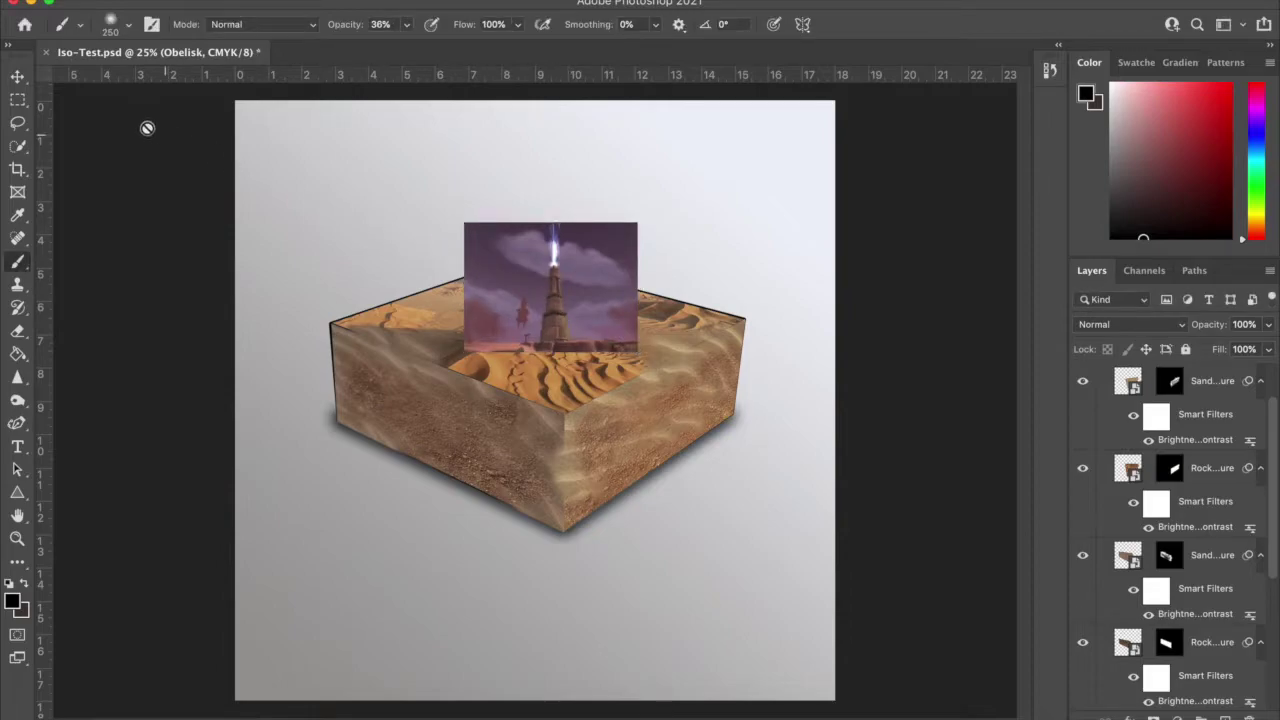
{"action": "left_click", "coordinate": [17, 77]}
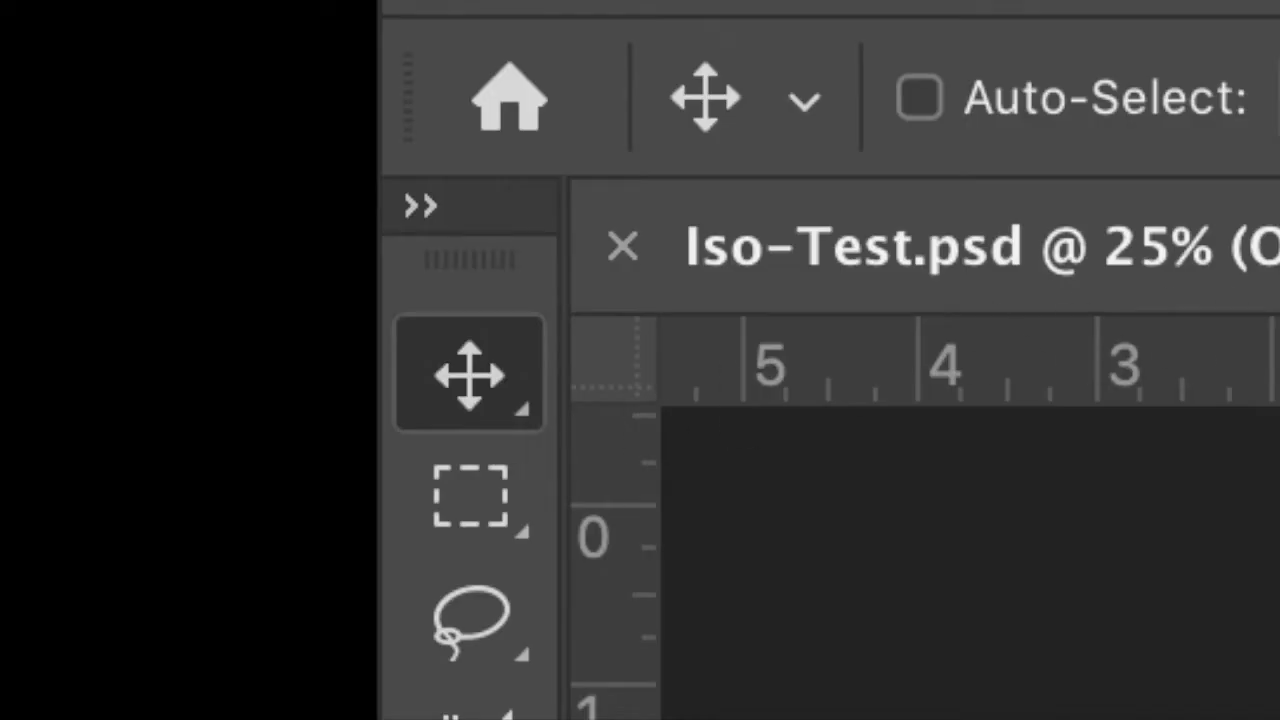
{"action": "key", "text": "ctrl+t"}
{"action": "left_click_drag", "start_coordinate": [636, 221], "coordinate": [648, 215]}
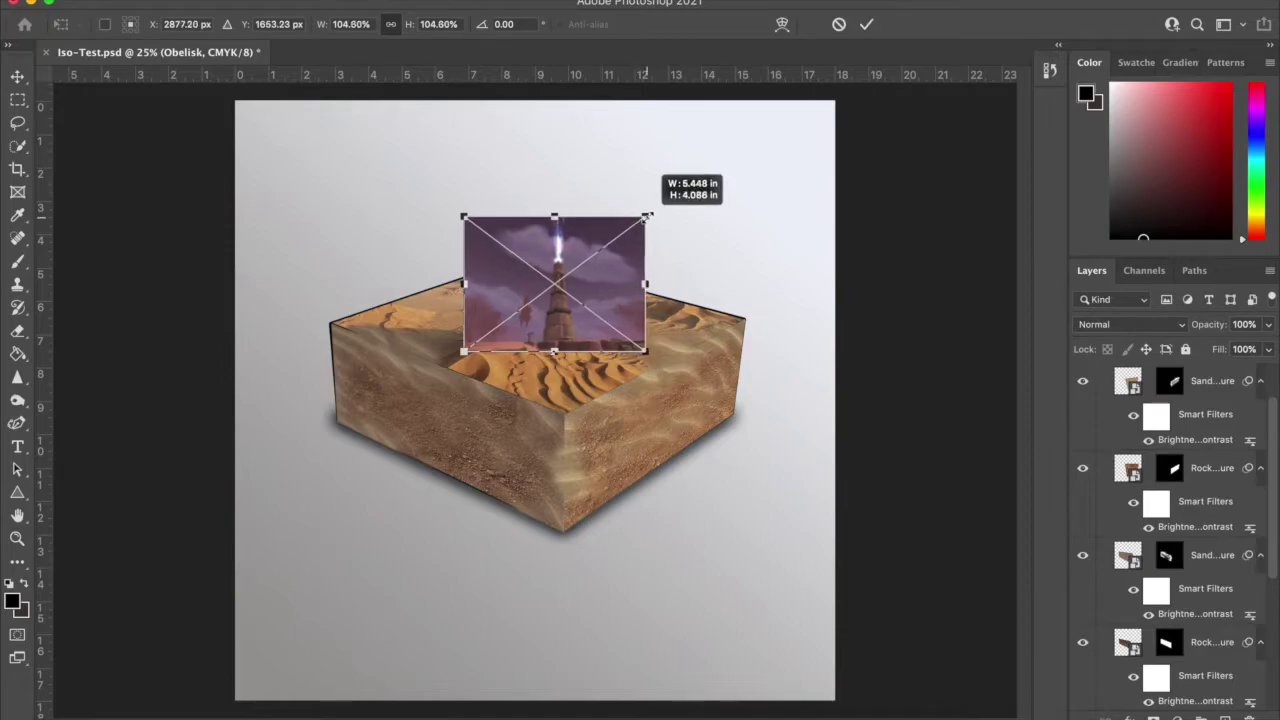
{"action": "key", "text": "Return"}
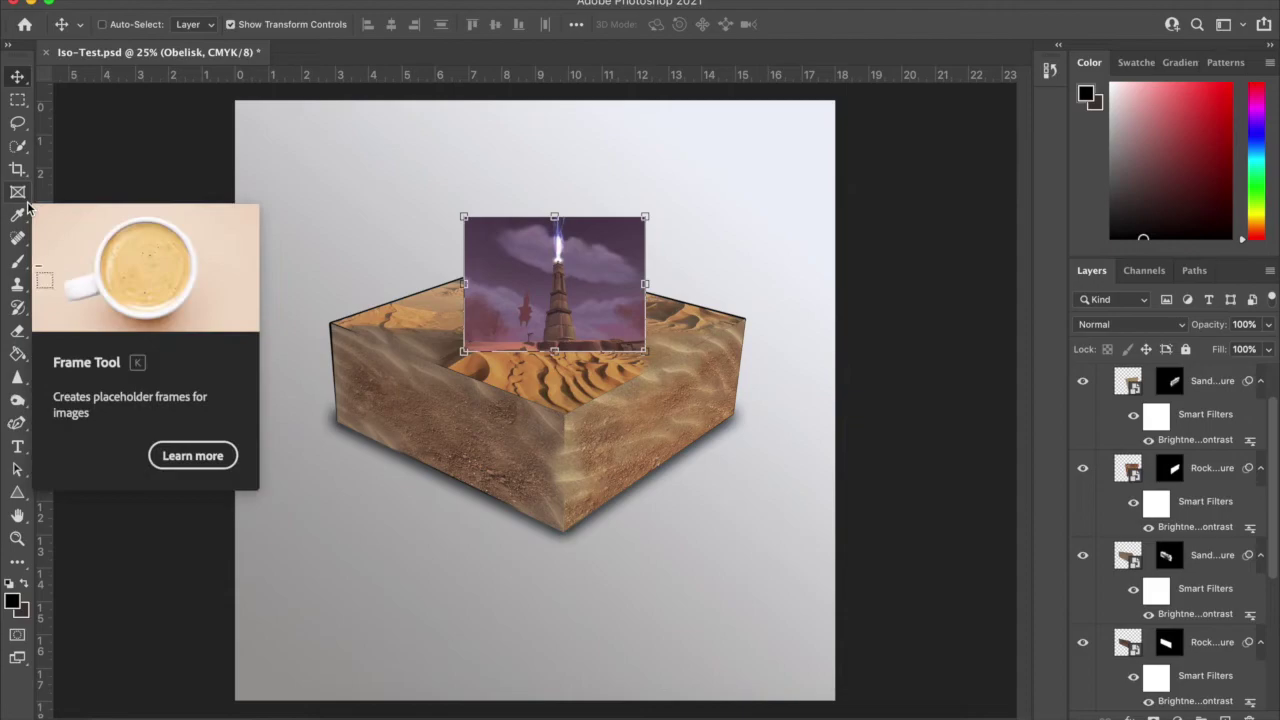
Step: Select the obelisk and its base strip with Quick Selection and Select Subject, then mask the layer
{"action": "left_click", "coordinate": [19, 147]}
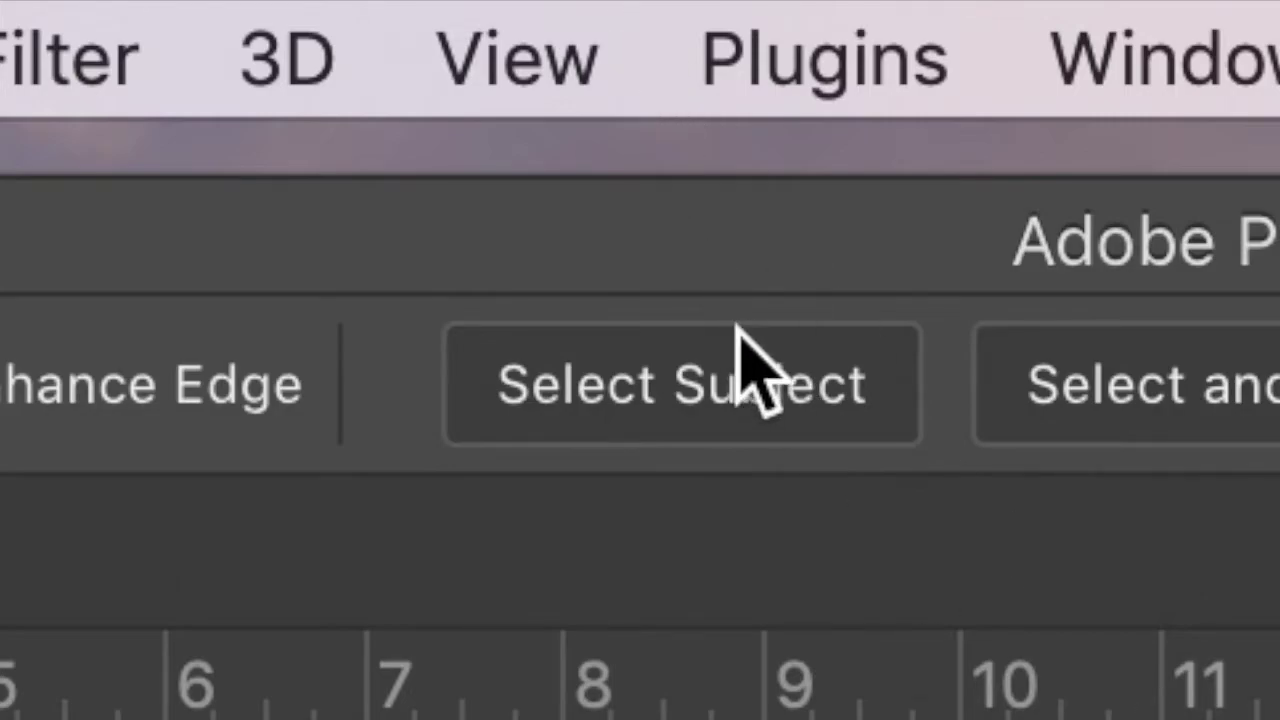
{"action": "left_click", "coordinate": [734, 400]}
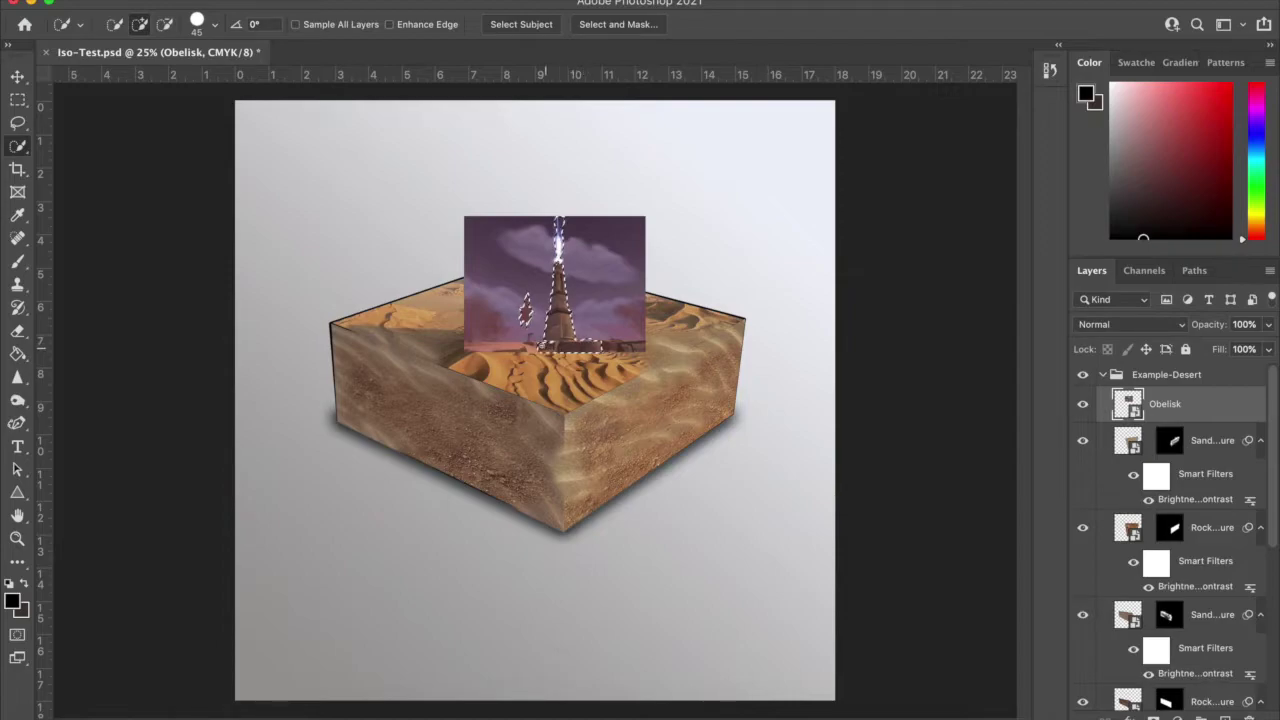
{"action": "left_click", "coordinate": [606, 346]}
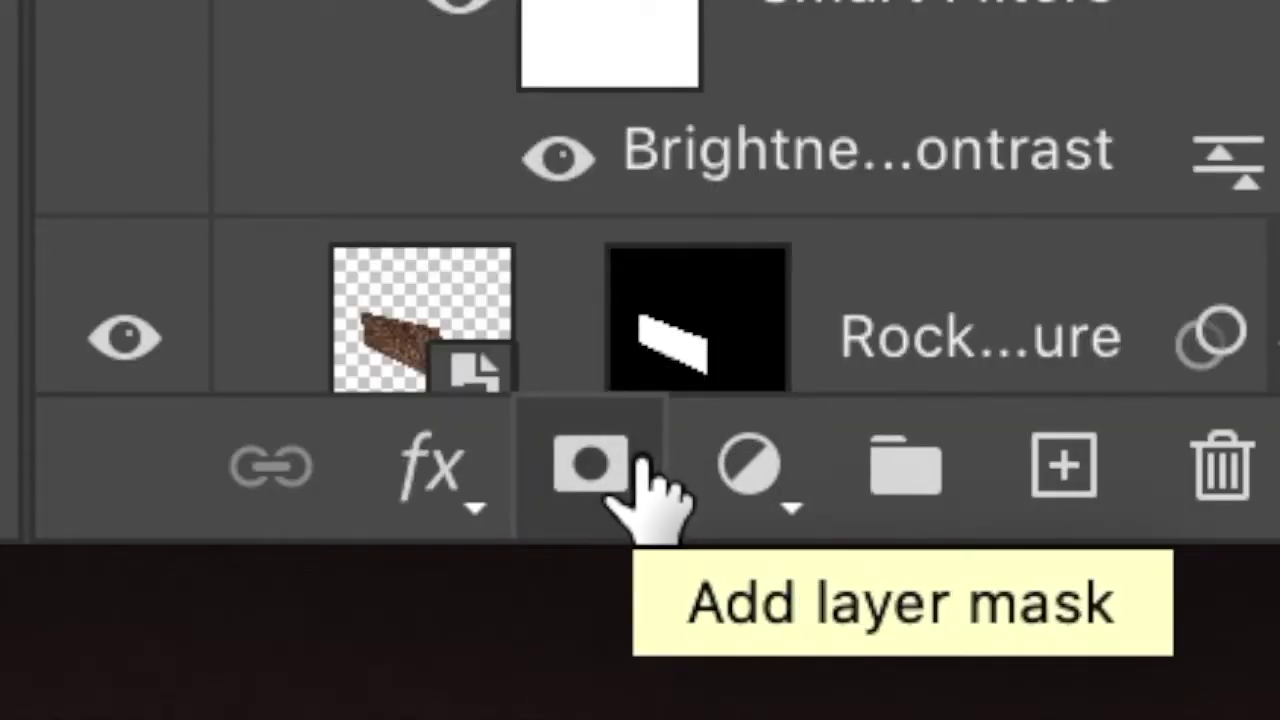
{"action": "left_click", "coordinate": [637, 462]}
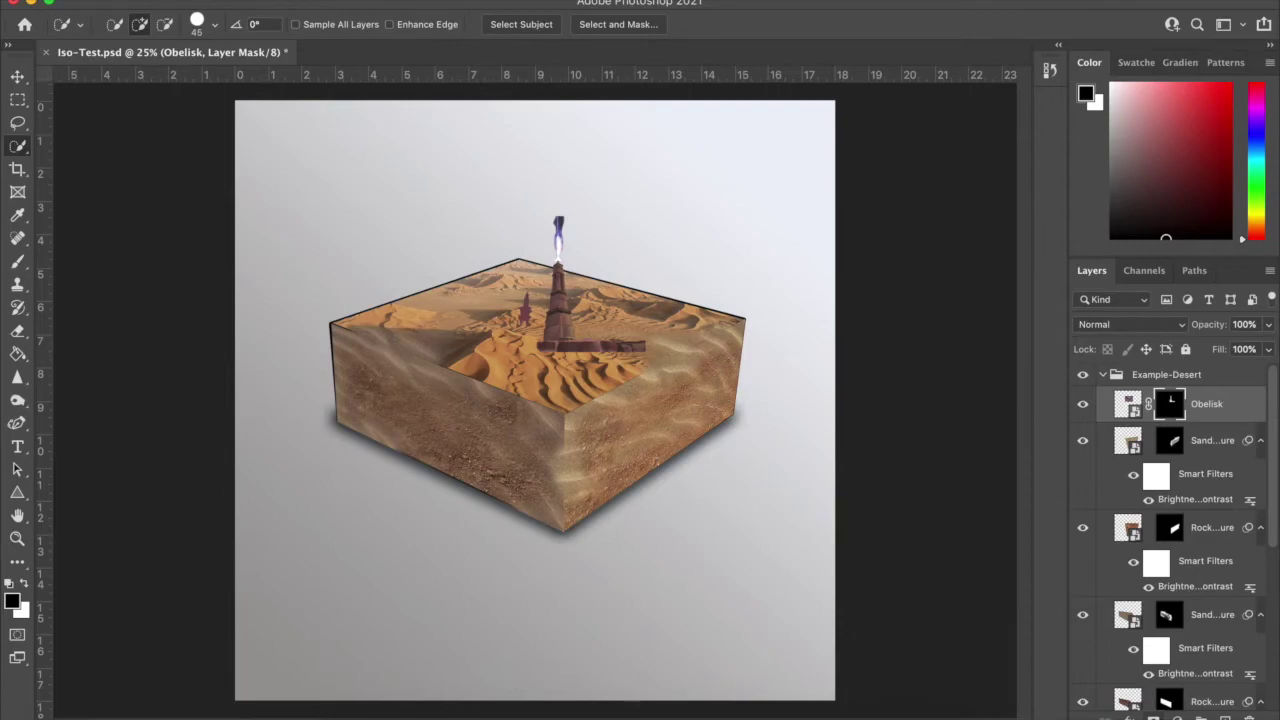
Step: Shift the obelisk image left within its mask and nudge it up to center it on the sand top
{"action": "left_click", "coordinate": [1128, 404]}
{"action": "key", "text": "v"}
{"action": "mouse_move", "coordinate": [540, 335]}
{"action": "left_mouse_down"}
{"action": "mouse_move", "coordinate": [556, 322]}
{"action": "mouse_move", "coordinate": [490, 325]}
{"action": "mouse_move", "coordinate": [530, 340]}
{"action": "left_mouse_up"}
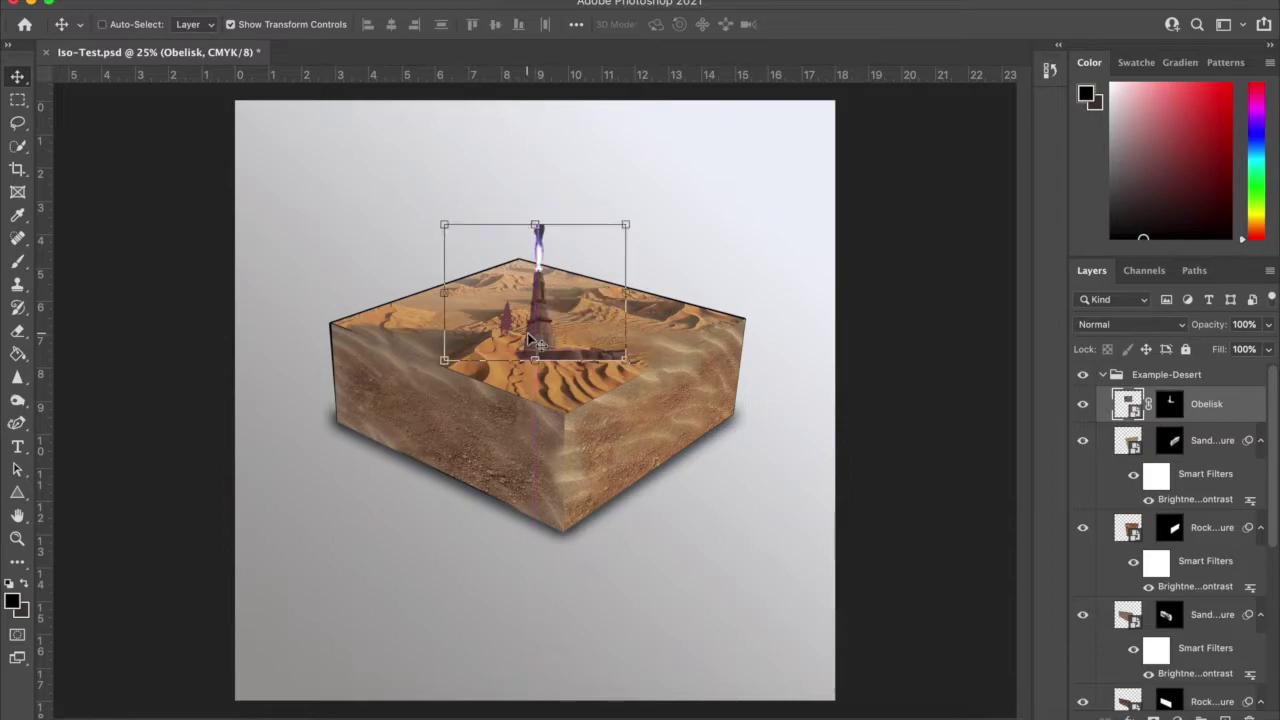
{"action": "key", "text": "Up"}
{"action": "key", "text": "Up"}
{"action": "key", "text": "Up"}
{"action": "key", "text": "Up"}
{"action": "key", "text": "Up"}
{"action": "key", "text": "Up"}
{"action": "key", "text": "Up"}
{"action": "key", "text": "Up"}
{"action": "key", "text": "Up"}
{"action": "key", "text": "Up"}
{"action": "key", "text": "Up"}
{"action": "key", "text": "Up"}
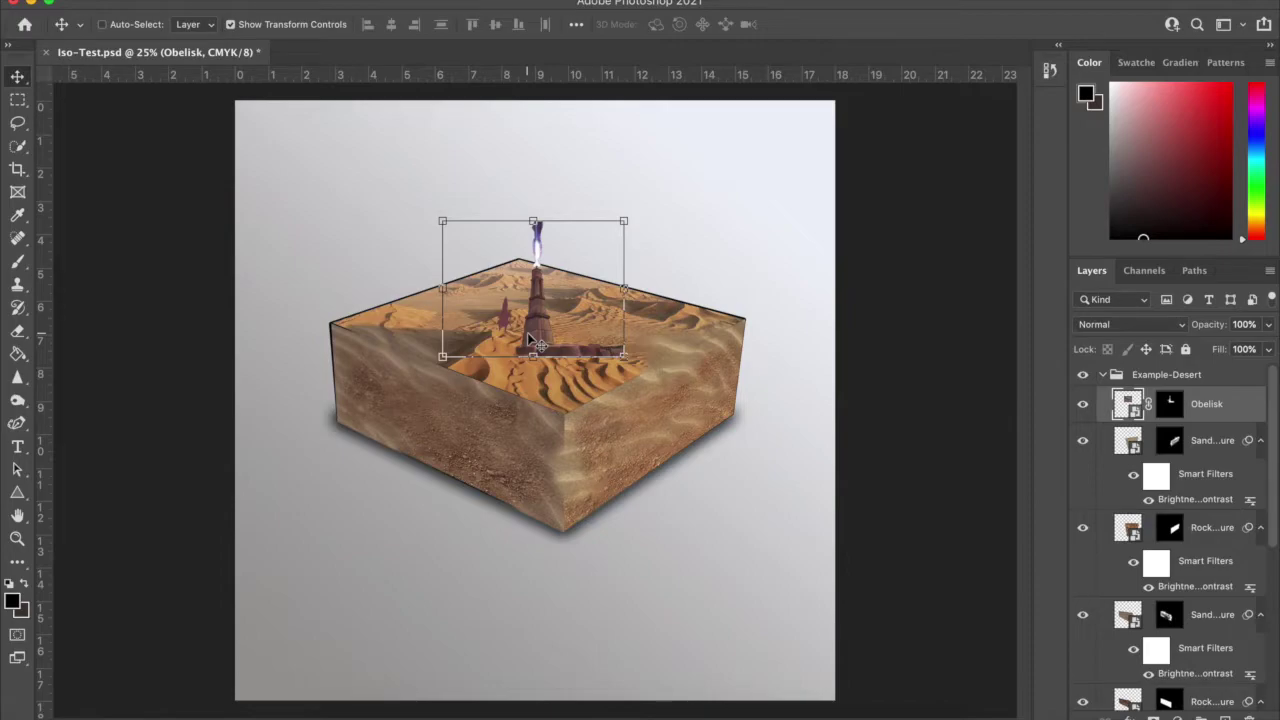
Step: Zoom to 100% on the obelisk's base and target the Obelisk layer mask
{"action": "scroll", "coordinate": [530, 340], "scroll_direction": "up", "scroll_amount": 5}
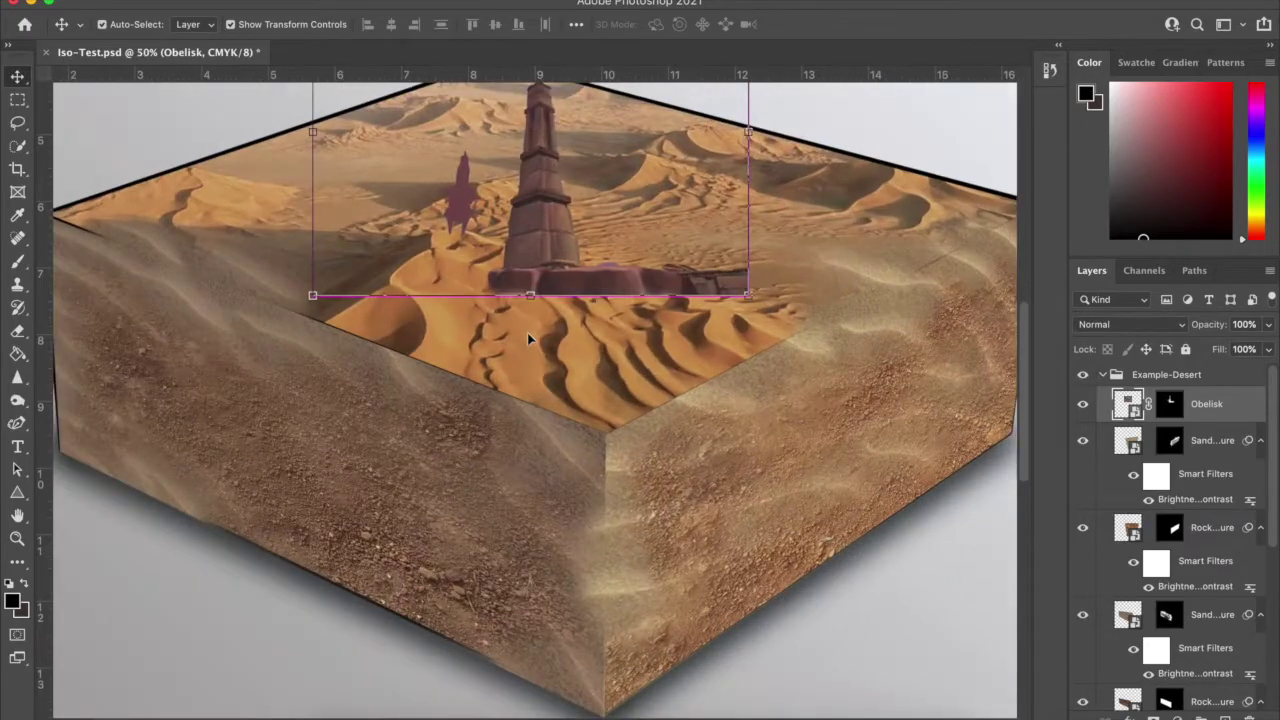
{"action": "key", "text": "super+1"}
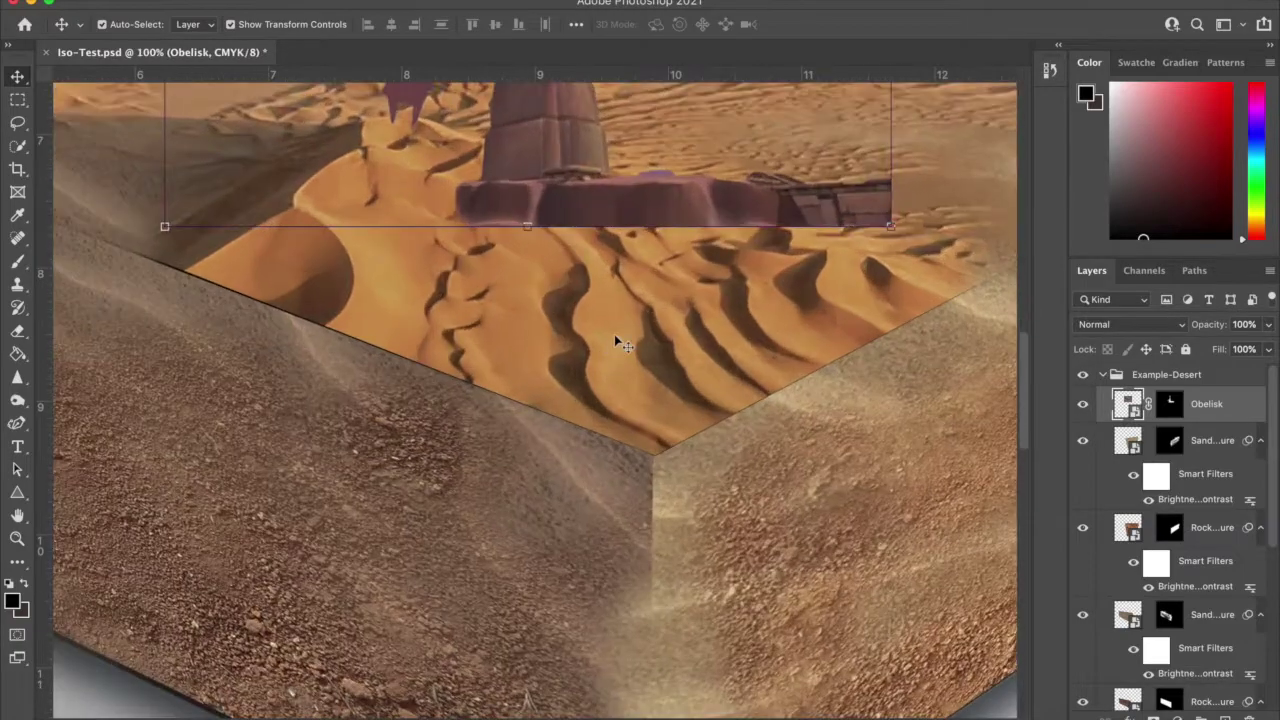
{"action": "scroll", "coordinate": [619, 324], "scroll_direction": "up", "scroll_amount": 2}
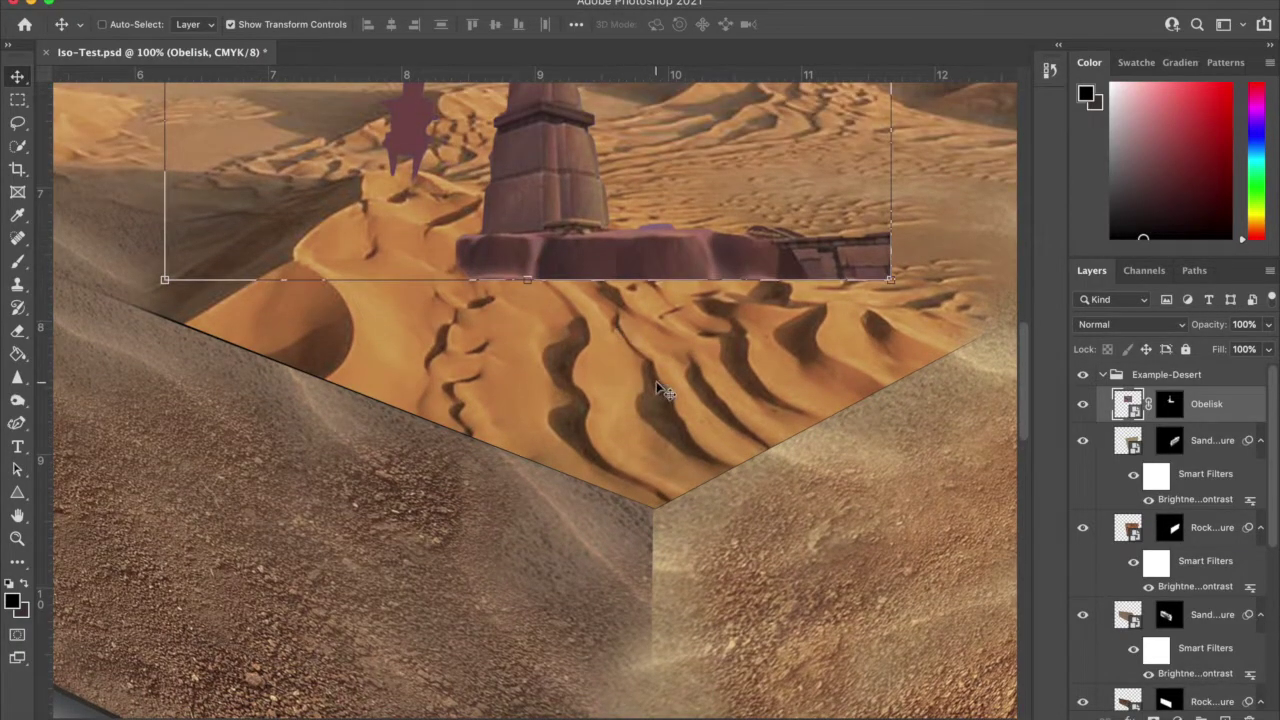
{"action": "scroll", "coordinate": [657, 383], "scroll_direction": "up", "scroll_amount": 8}
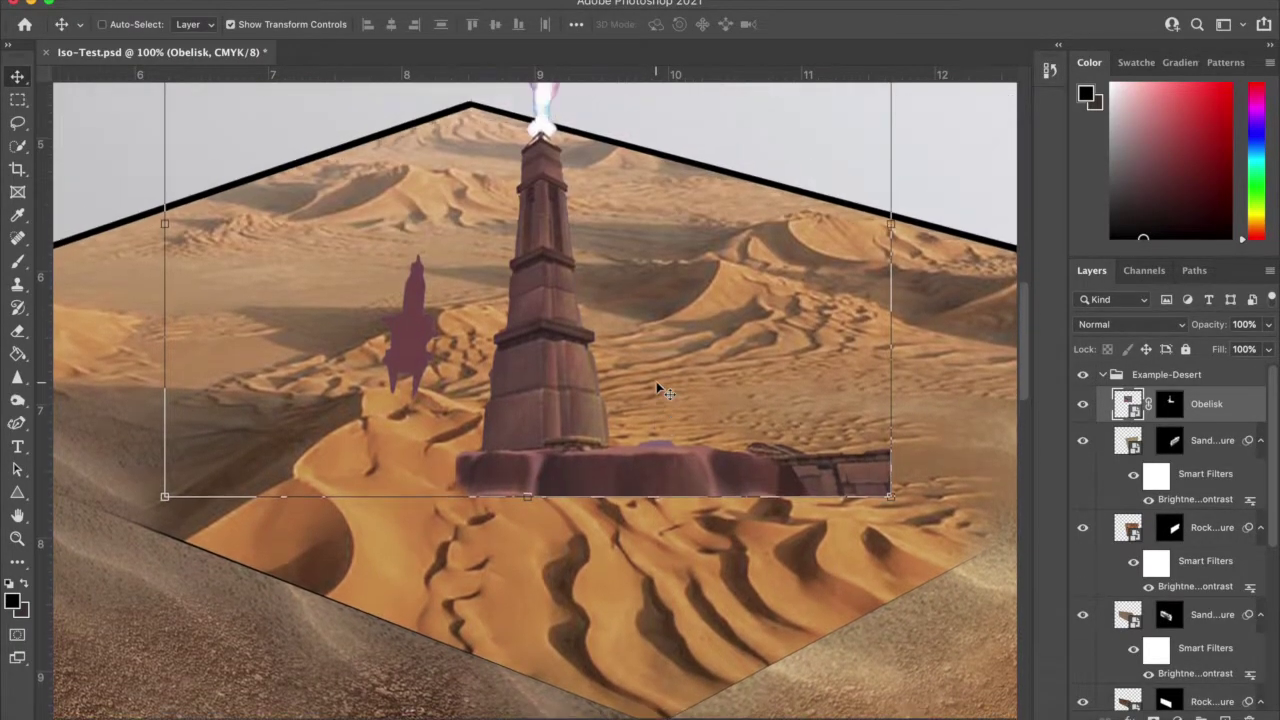
{"action": "left_click", "coordinate": [1170, 404]}
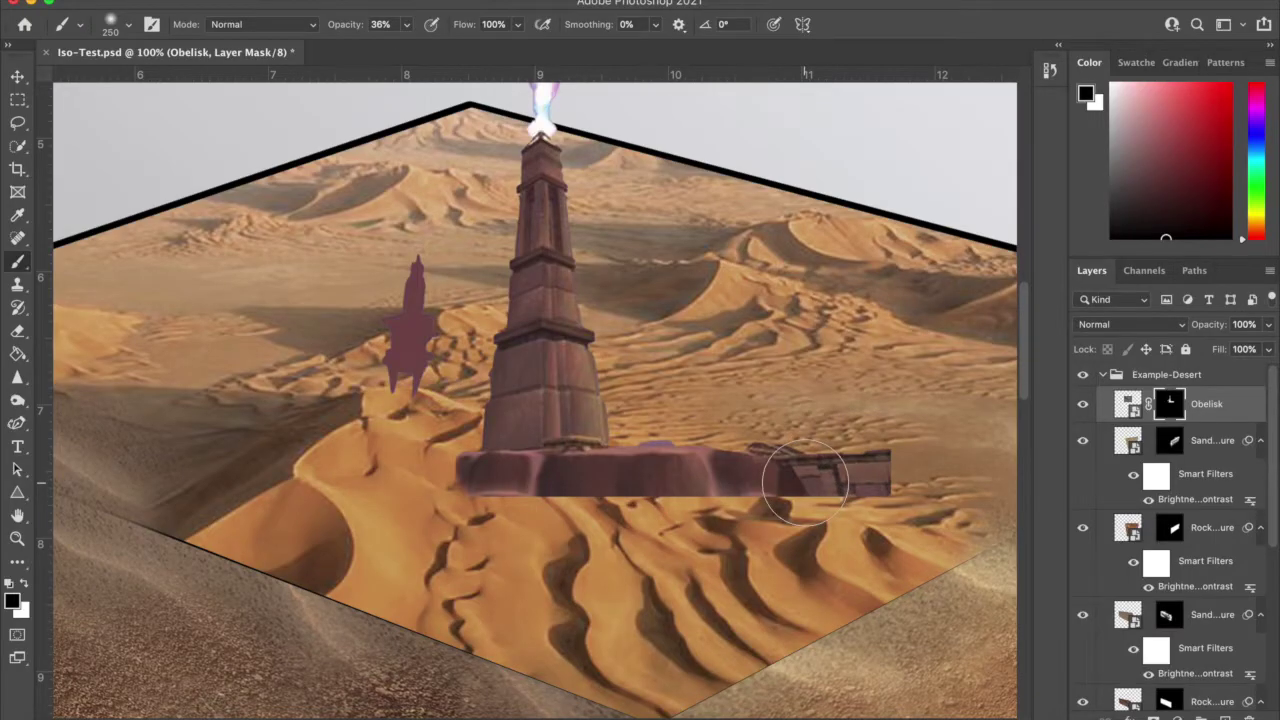
Step: With brush opacity at 79%, blend the obelisk base's right part and lower-left corner into the sand
{"action": "left_click", "coordinate": [405, 24]}
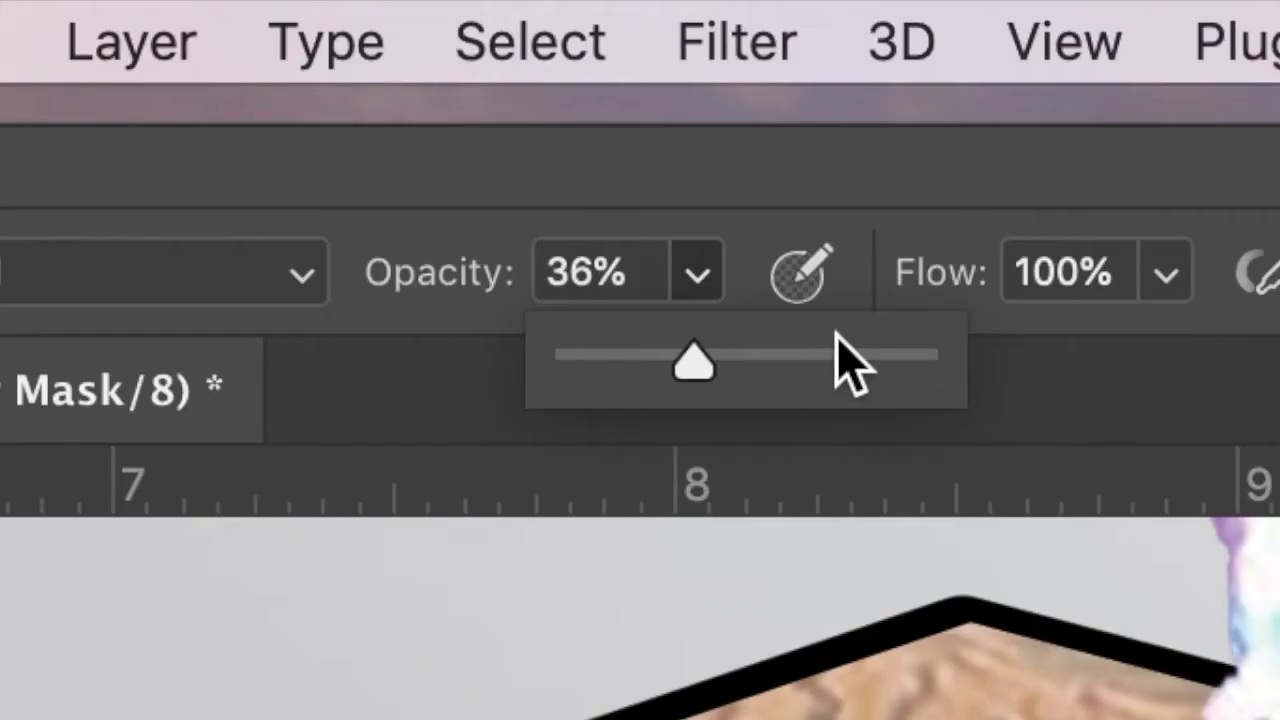
{"action": "left_click", "coordinate": [840, 352]}
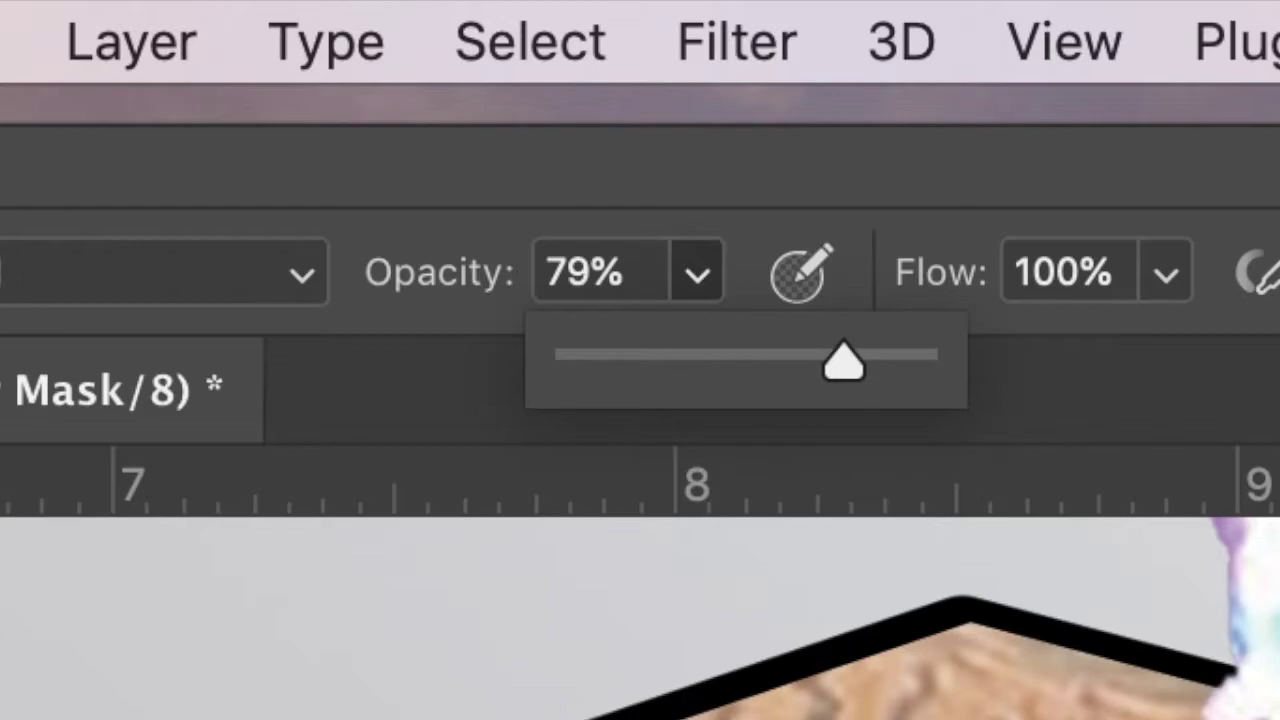
{"action": "key", "text": "Return"}
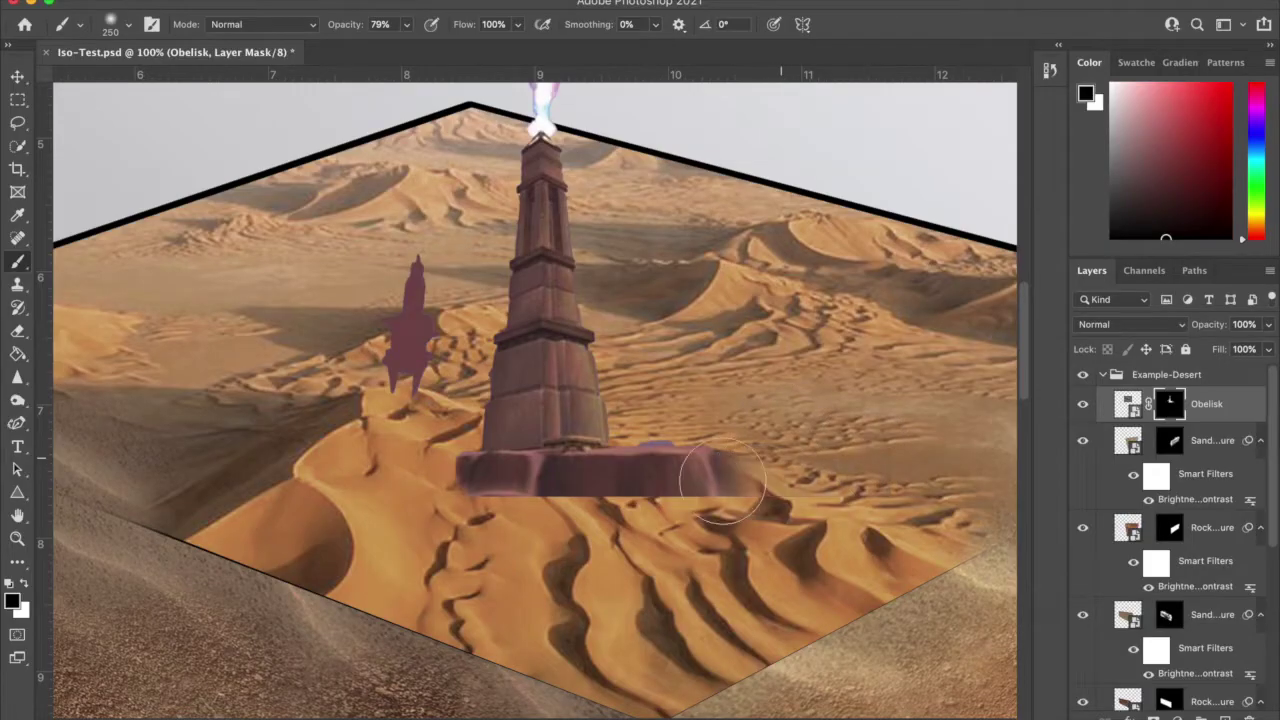
{"action": "mouse_move", "coordinate": [722, 482]}
{"action": "left_mouse_down"}
{"action": "mouse_move", "coordinate": [440, 480]}
{"action": "mouse_move", "coordinate": [490, 480]}
{"action": "mouse_move", "coordinate": [510, 430]}
{"action": "mouse_move", "coordinate": [580, 450]}
{"action": "mouse_move", "coordinate": [561, 468]}
{"action": "mouse_move", "coordinate": [672, 490]}
{"action": "mouse_move", "coordinate": [560, 466]}
{"action": "mouse_move", "coordinate": [445, 487]}
{"action": "left_mouse_up"}
{"action": "key", "text": "super+plus"}
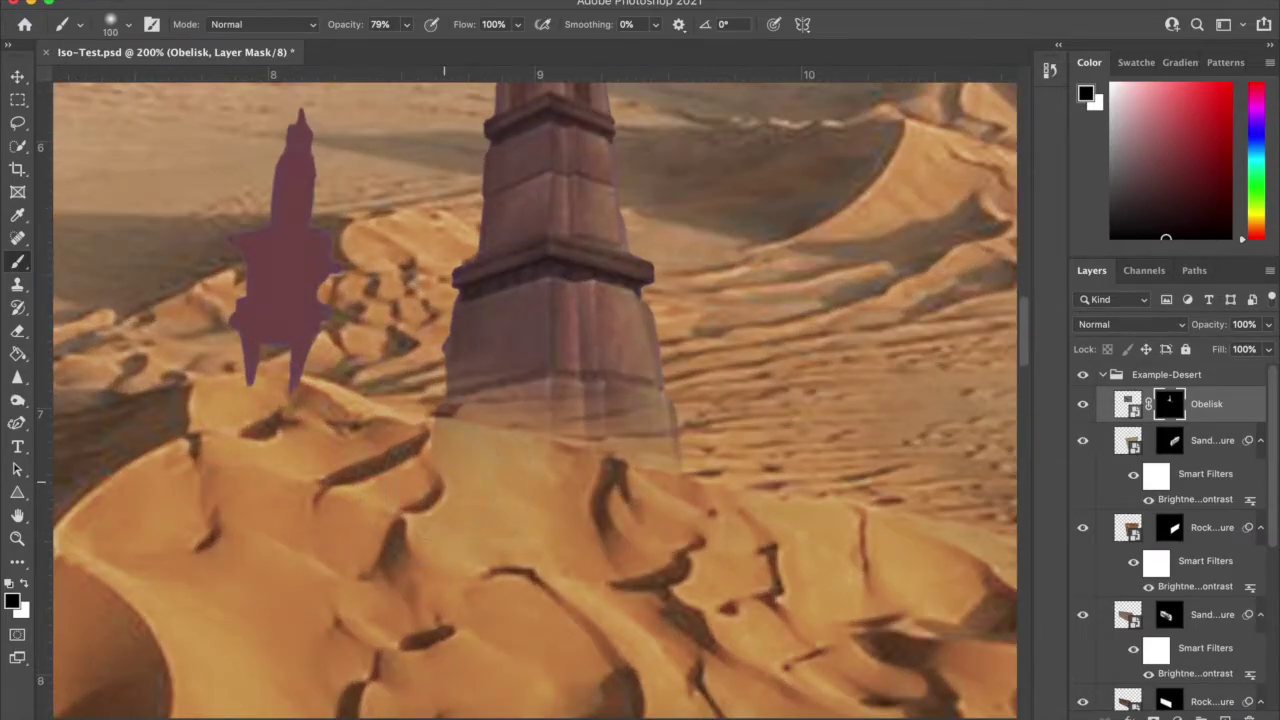
{"action": "left_click_drag", "start_coordinate": [444, 481], "coordinate": [459, 483]}
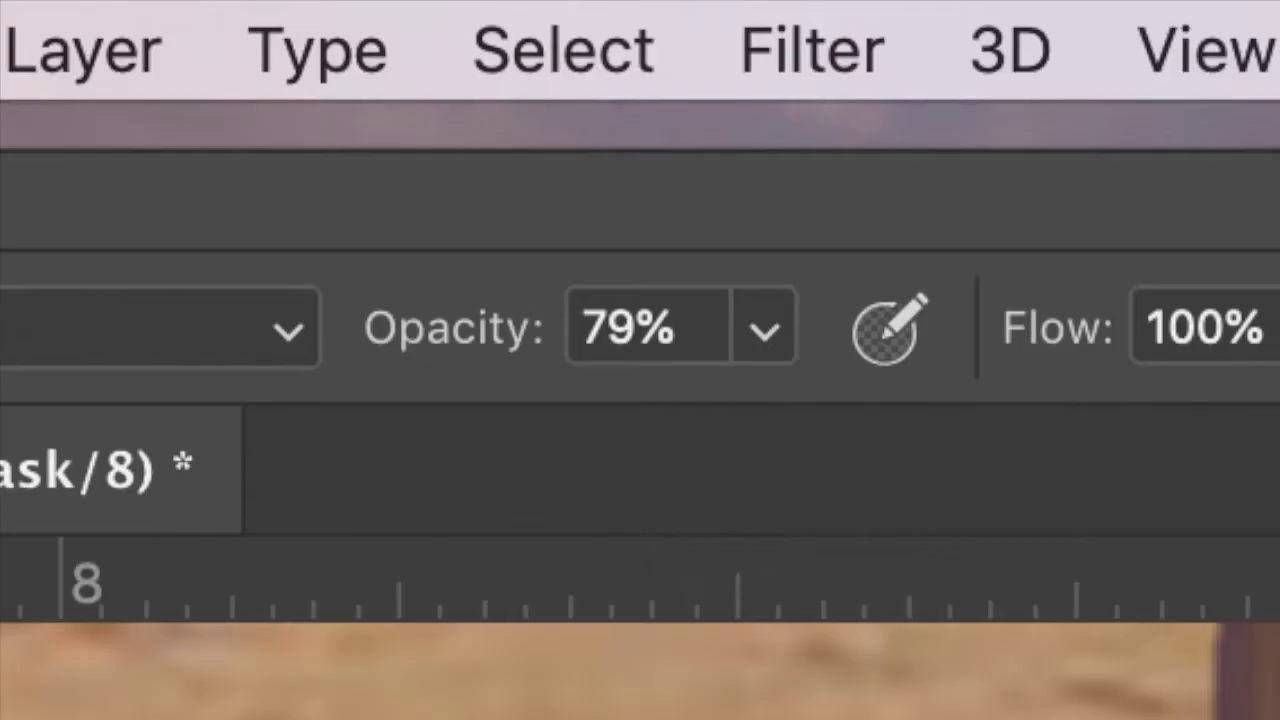
Step: At 100% opacity in black, paint out the purple fringe at the base and the stray purple silhouette
{"action": "left_click", "coordinate": [757, 329]}
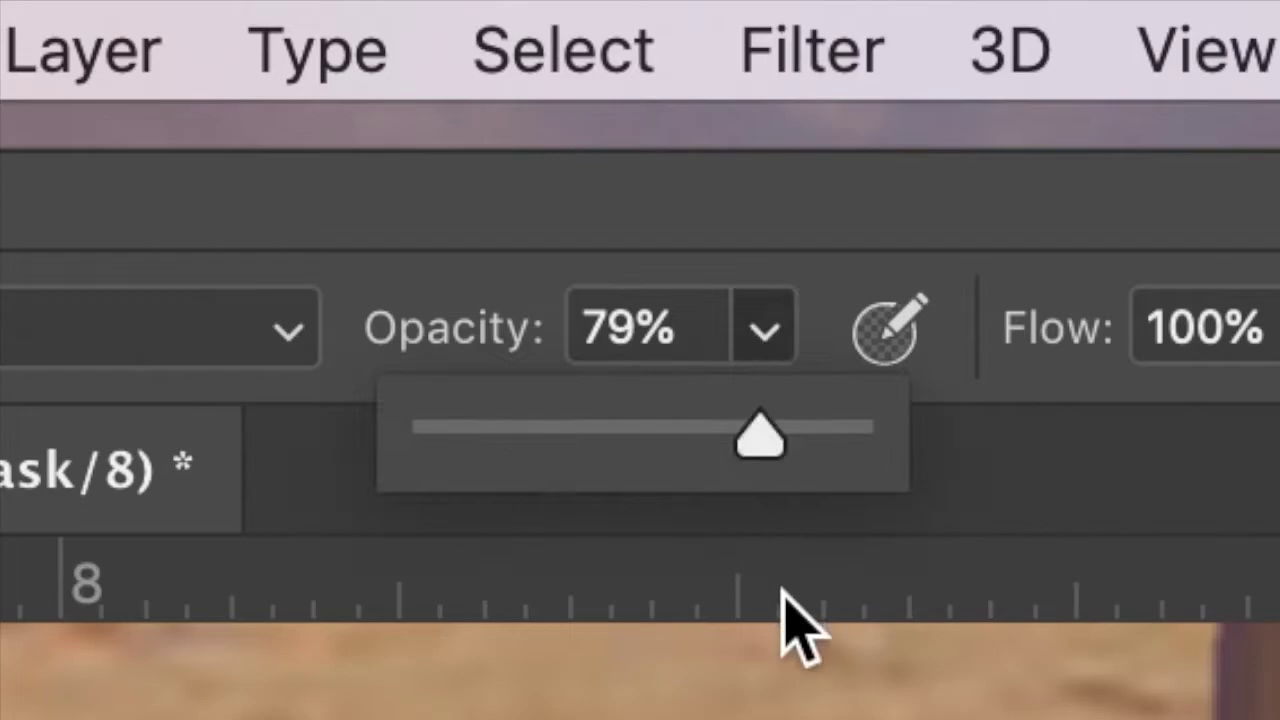
{"action": "left_click_drag", "start_coordinate": [757, 432], "coordinate": [845, 435]}
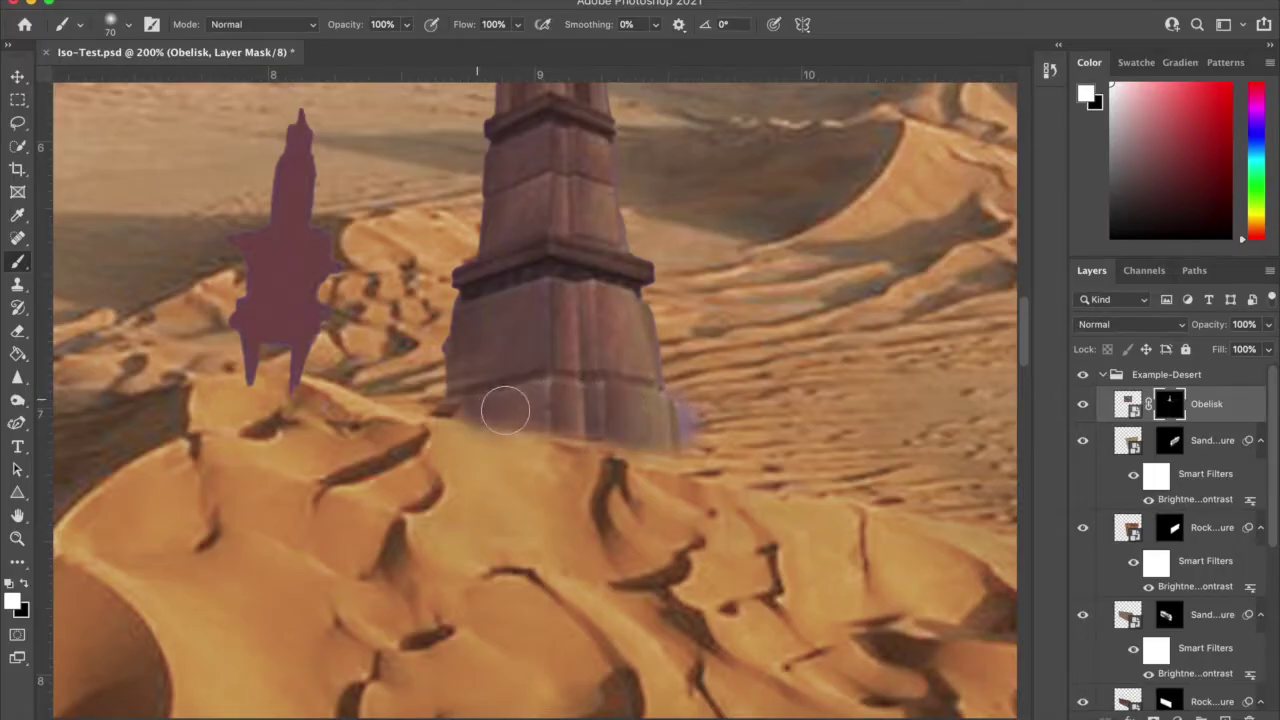
{"action": "mouse_move", "coordinate": [505, 410]}
{"action": "left_mouse_down"}
{"action": "mouse_move", "coordinate": [455, 397]}
{"action": "mouse_move", "coordinate": [613, 424]}
{"action": "mouse_move", "coordinate": [595, 430]}
{"action": "mouse_move", "coordinate": [627, 443]}
{"action": "mouse_move", "coordinate": [554, 425]}
{"action": "left_mouse_up"}
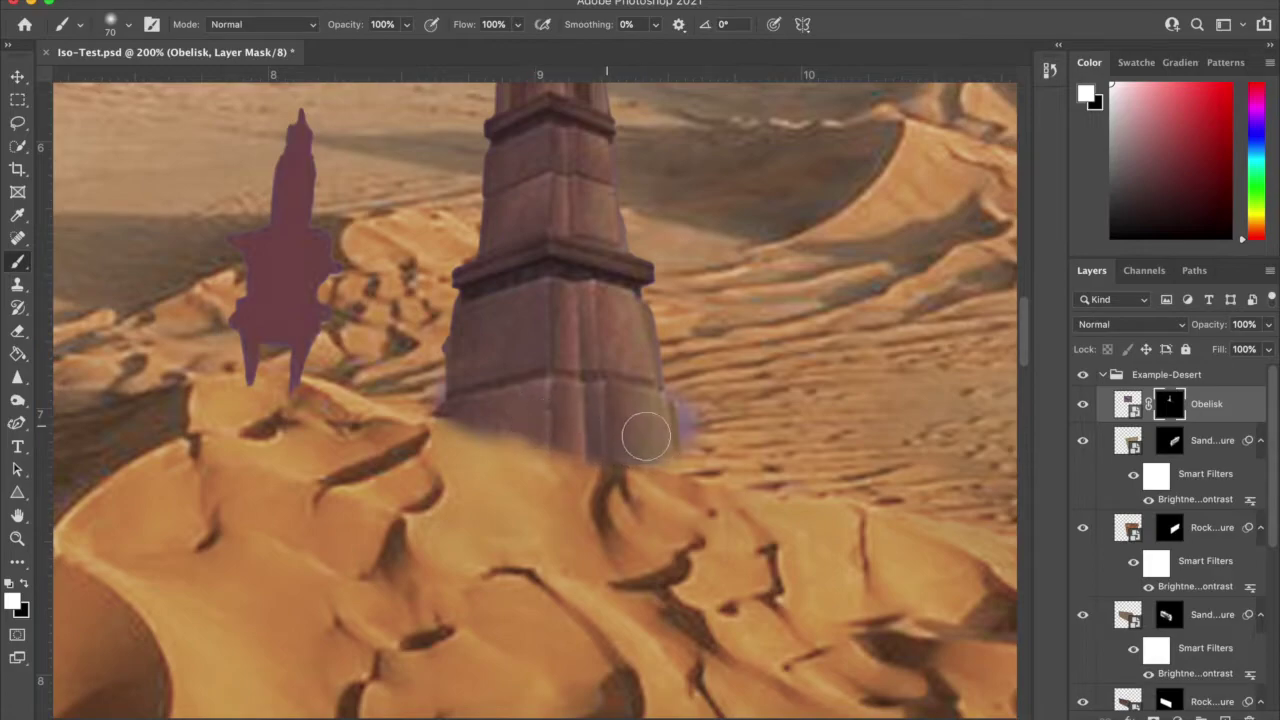
{"action": "key", "text": "x"}
{"action": "left_click_drag", "start_coordinate": [697, 398], "coordinate": [712, 465]}
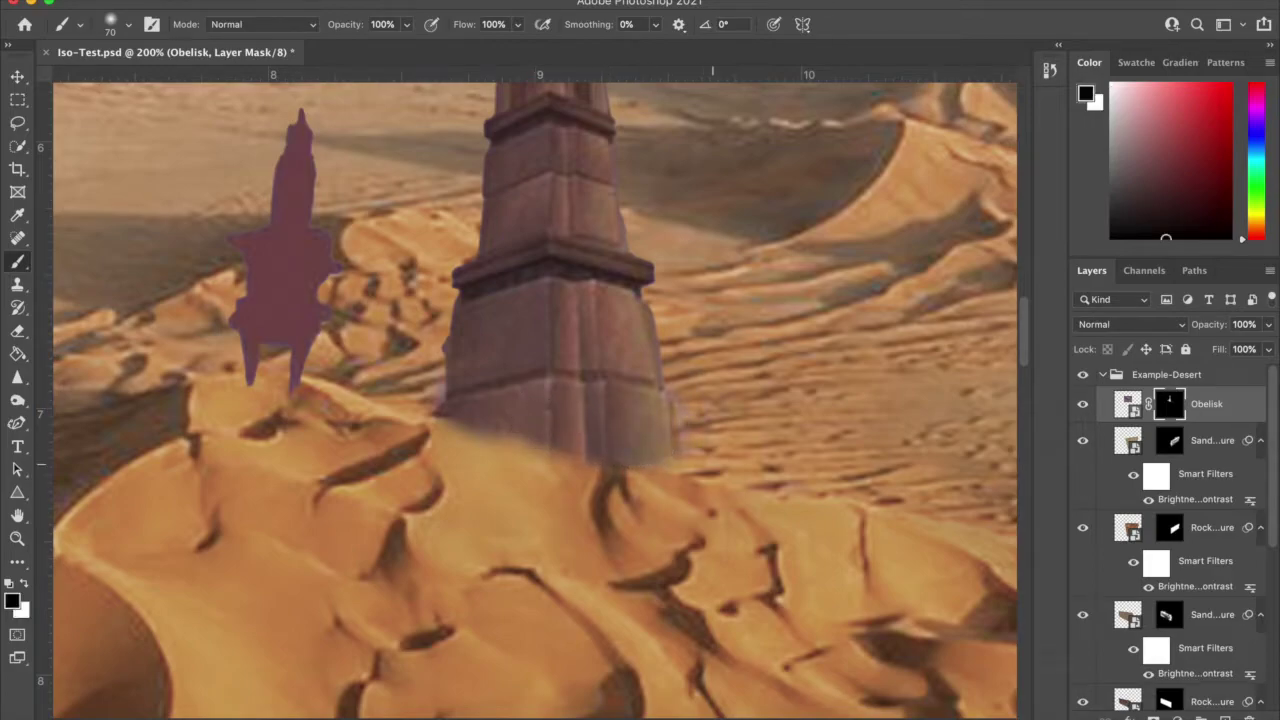
{"action": "left_click_drag", "start_coordinate": [714, 421], "coordinate": [690, 421]}
{"action": "mouse_move", "coordinate": [378, 352]}
{"action": "left_mouse_down"}
{"action": "mouse_move", "coordinate": [290, 286]}
{"action": "mouse_move", "coordinate": [334, 232]}
{"action": "mouse_move", "coordinate": [339, 280]}
{"action": "mouse_move", "coordinate": [295, 176]}
{"action": "mouse_move", "coordinate": [266, 247]}
{"action": "mouse_move", "coordinate": [237, 272]}
{"action": "mouse_move", "coordinate": [220, 244]}
{"action": "mouse_move", "coordinate": [228, 192]}
{"action": "mouse_move", "coordinate": [215, 428]}
{"action": "mouse_move", "coordinate": [276, 266]}
{"action": "left_mouse_up"}
{"action": "scroll", "coordinate": [309, 357], "scroll_direction": "up", "scroll_amount": 3}
Step: Mask the purple right side and upper edges of the flame into a narrow beam
{"action": "scroll", "coordinate": [309, 357], "scroll_direction": "up", "scroll_amount": 10}
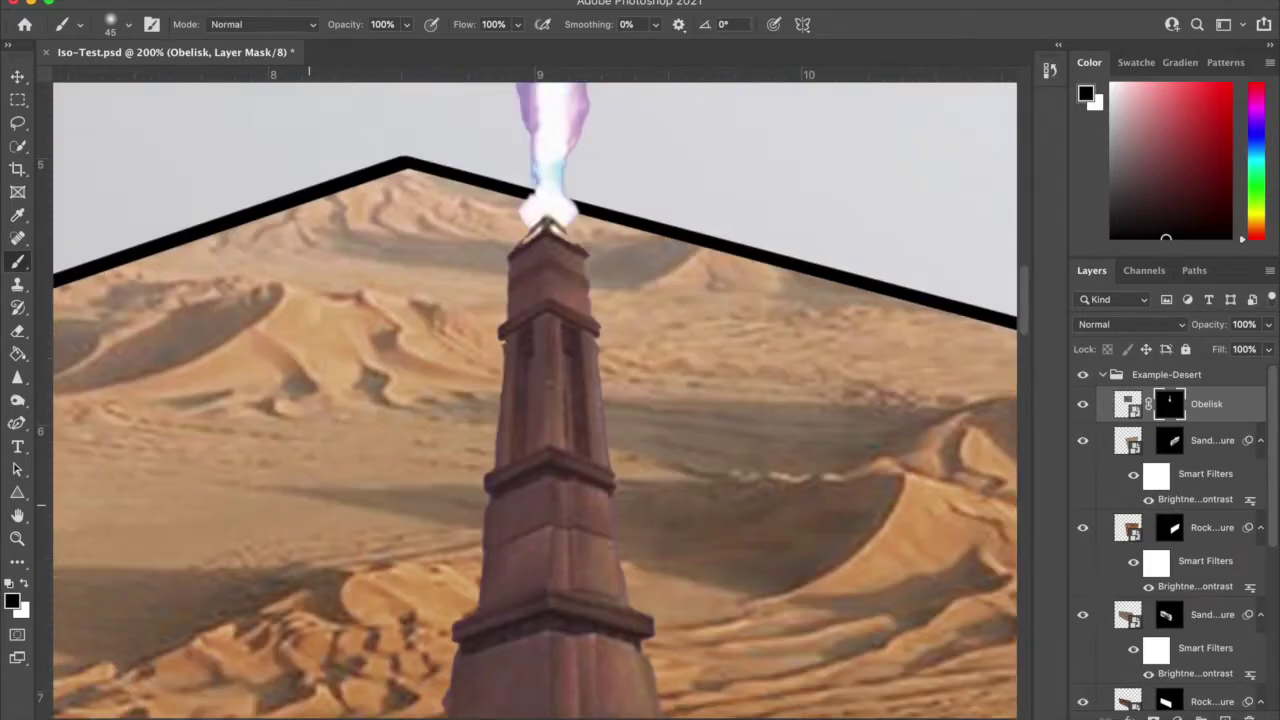
{"action": "scroll", "coordinate": [310, 360], "scroll_direction": "up", "scroll_amount": 1}
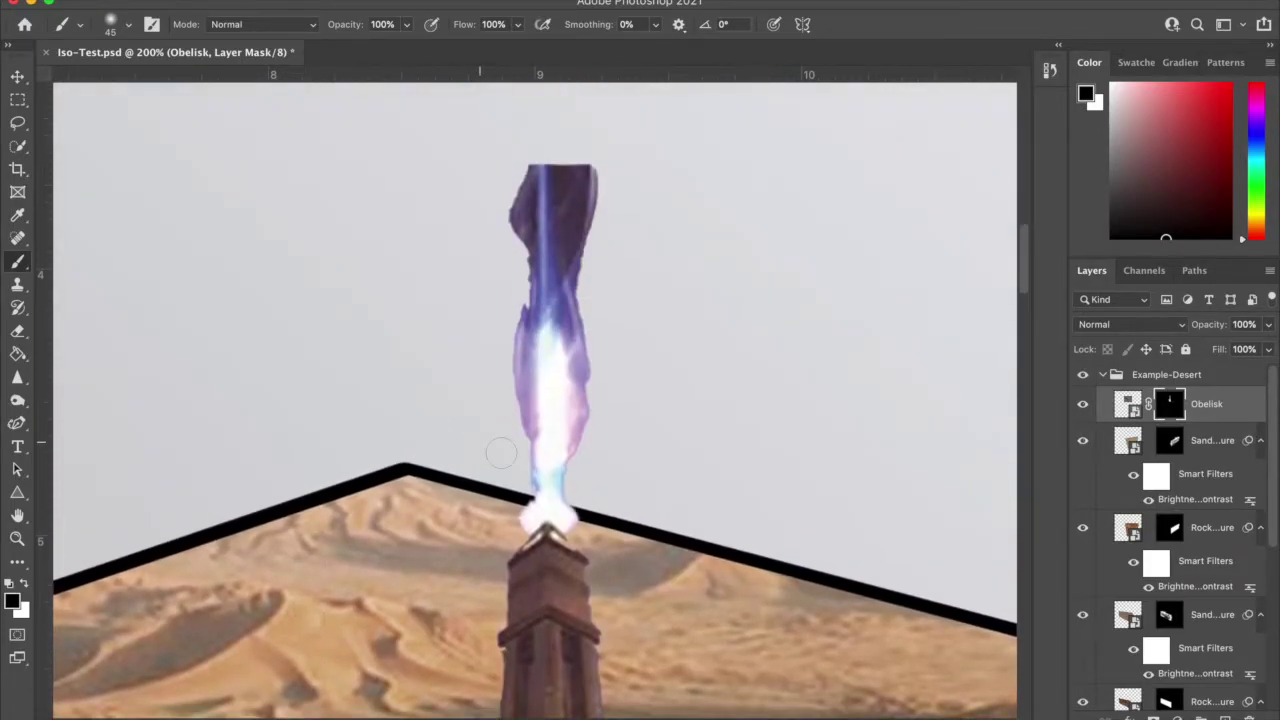
{"action": "mouse_move", "coordinate": [583, 497]}
{"action": "left_mouse_down"}
{"action": "mouse_move", "coordinate": [605, 337]}
{"action": "mouse_move", "coordinate": [601, 422]}
{"action": "mouse_move", "coordinate": [582, 287]}
{"action": "mouse_move", "coordinate": [600, 171]}
{"action": "mouse_move", "coordinate": [611, 198]}
{"action": "mouse_move", "coordinate": [608, 177]}
{"action": "mouse_move", "coordinate": [576, 183]}
{"action": "mouse_move", "coordinate": [564, 148]}
{"action": "mouse_move", "coordinate": [502, 166]}
{"action": "mouse_move", "coordinate": [503, 226]}
{"action": "mouse_move", "coordinate": [534, 139]}
{"action": "mouse_move", "coordinate": [497, 339]}
{"action": "mouse_move", "coordinate": [513, 355]}
{"action": "mouse_move", "coordinate": [510, 280]}
{"action": "mouse_move", "coordinate": [520, 458]}
{"action": "mouse_move", "coordinate": [501, 487]}
{"action": "mouse_move", "coordinate": [526, 150]}
{"action": "mouse_move", "coordinate": [557, 144]}
{"action": "mouse_move", "coordinate": [583, 170]}
{"action": "mouse_move", "coordinate": [590, 453]}
{"action": "left_mouse_up"}
{"action": "mouse_move", "coordinate": [586, 346]}
{"action": "left_mouse_down"}
{"action": "mouse_move", "coordinate": [574, 186]}
{"action": "mouse_move", "coordinate": [570, 308]}
{"action": "mouse_move", "coordinate": [564, 168]}
{"action": "left_mouse_up"}
{"action": "mouse_move", "coordinate": [501, 298]}
{"action": "left_mouse_down"}
{"action": "mouse_move", "coordinate": [512, 183]}
{"action": "mouse_move", "coordinate": [514, 277]}
{"action": "mouse_move", "coordinate": [520, 212]}
{"action": "mouse_move", "coordinate": [526, 274]}
{"action": "mouse_move", "coordinate": [528, 136]}
{"action": "mouse_move", "coordinate": [555, 187]}
{"action": "mouse_move", "coordinate": [576, 302]}
{"action": "left_mouse_up"}
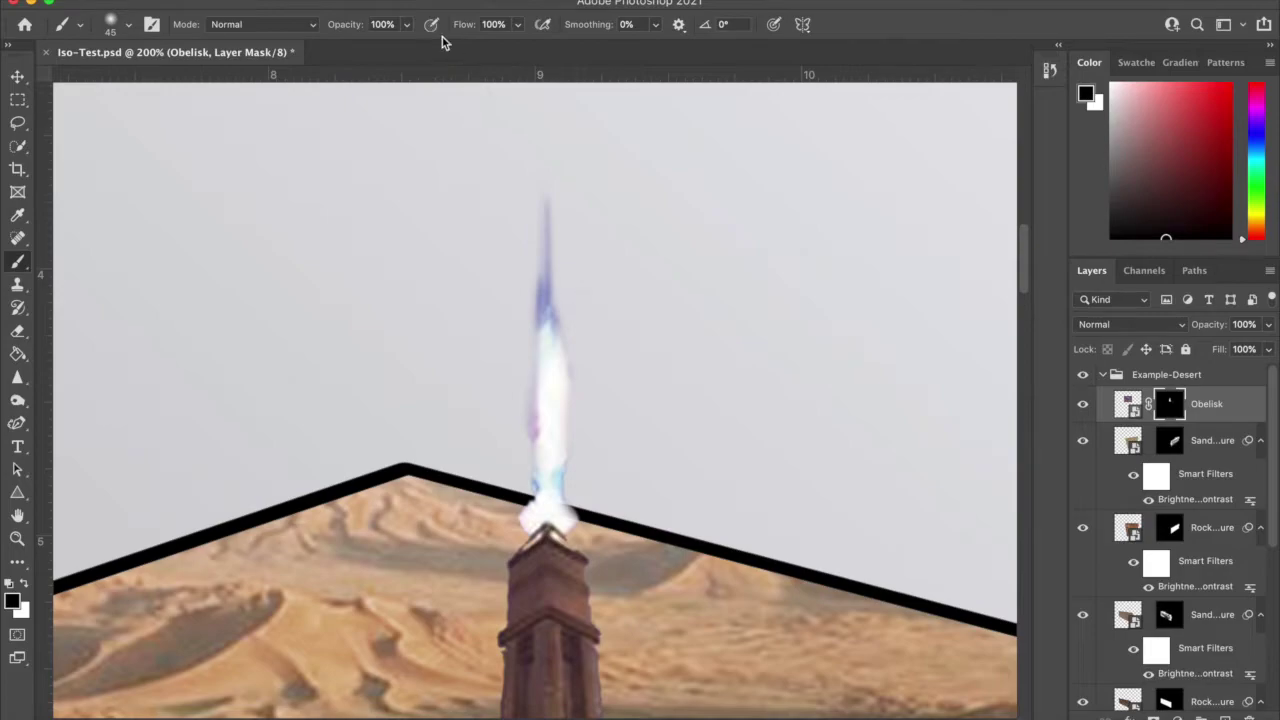
Step: Soften the glow at the obelisk's top with a 23% opacity brush, then zoom out to 33.3%
{"action": "left_click", "coordinate": [407, 26]}
{"action": "left_click_drag", "start_coordinate": [369, 49], "coordinate": [343, 57]}
{"action": "left_click", "coordinate": [576, 408]}
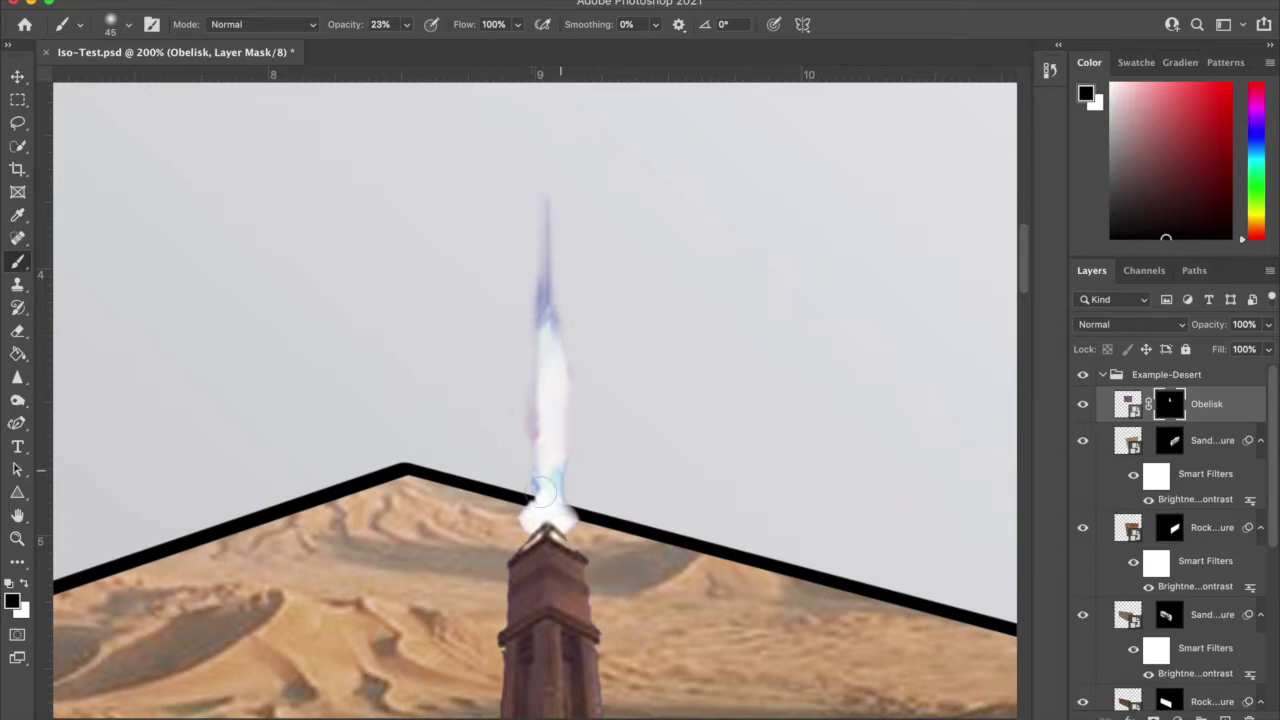
{"action": "mouse_move", "coordinate": [540, 493]}
{"action": "left_mouse_down"}
{"action": "mouse_move", "coordinate": [528, 510]}
{"action": "mouse_move", "coordinate": [578, 508]}
{"action": "left_mouse_up"}
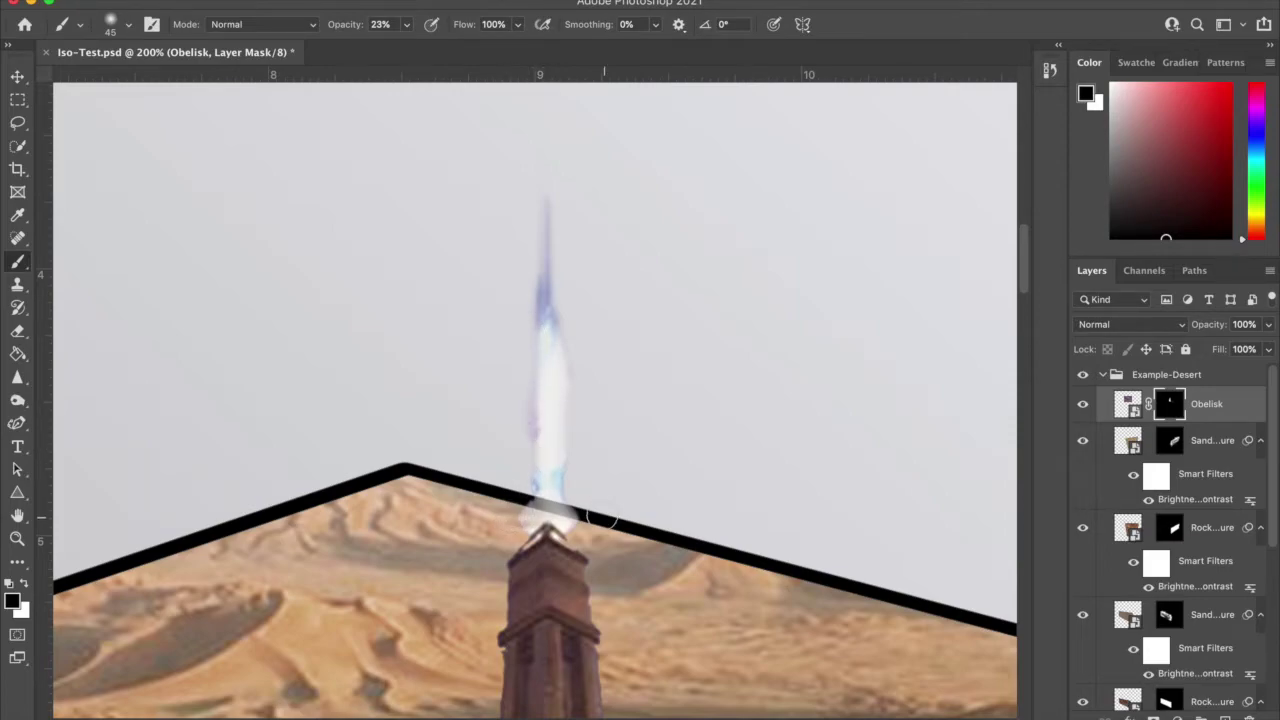
{"action": "key", "text": "ctrl+minus"}
{"action": "key", "text": "ctrl+minus"}
{"action": "key", "text": "ctrl+minus"}
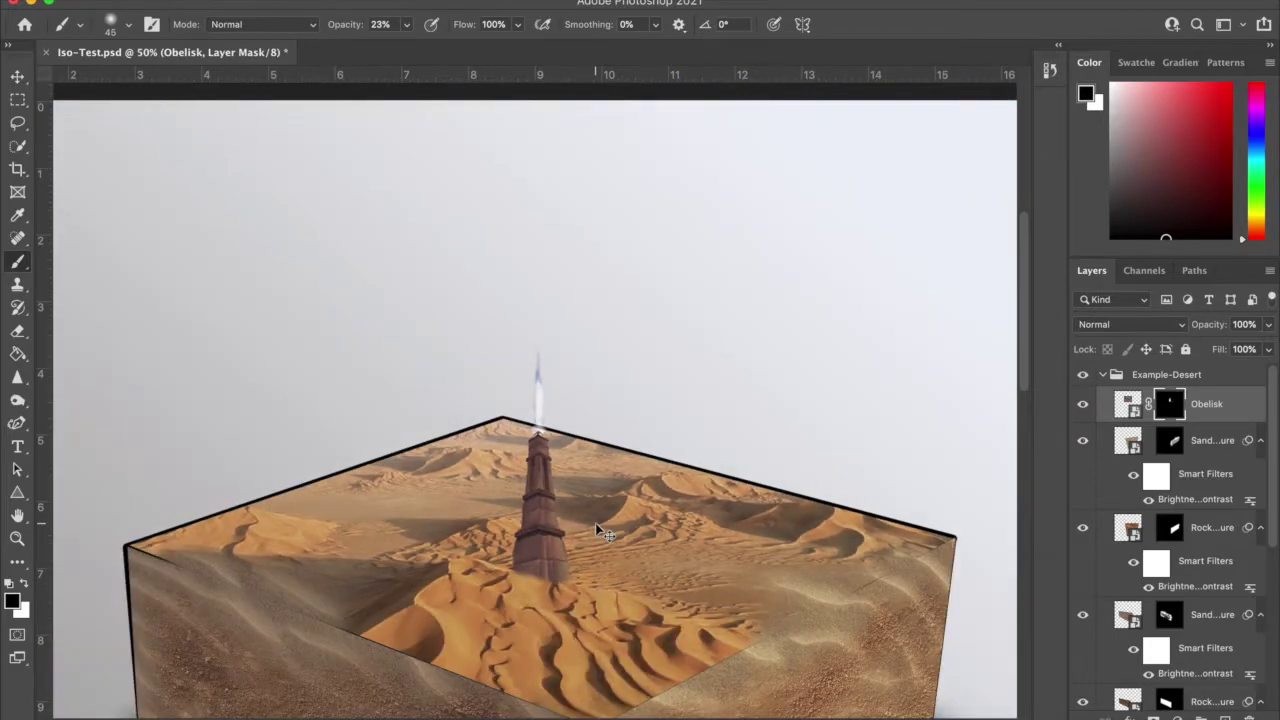
{"action": "key", "text": "ctrl+minus"}
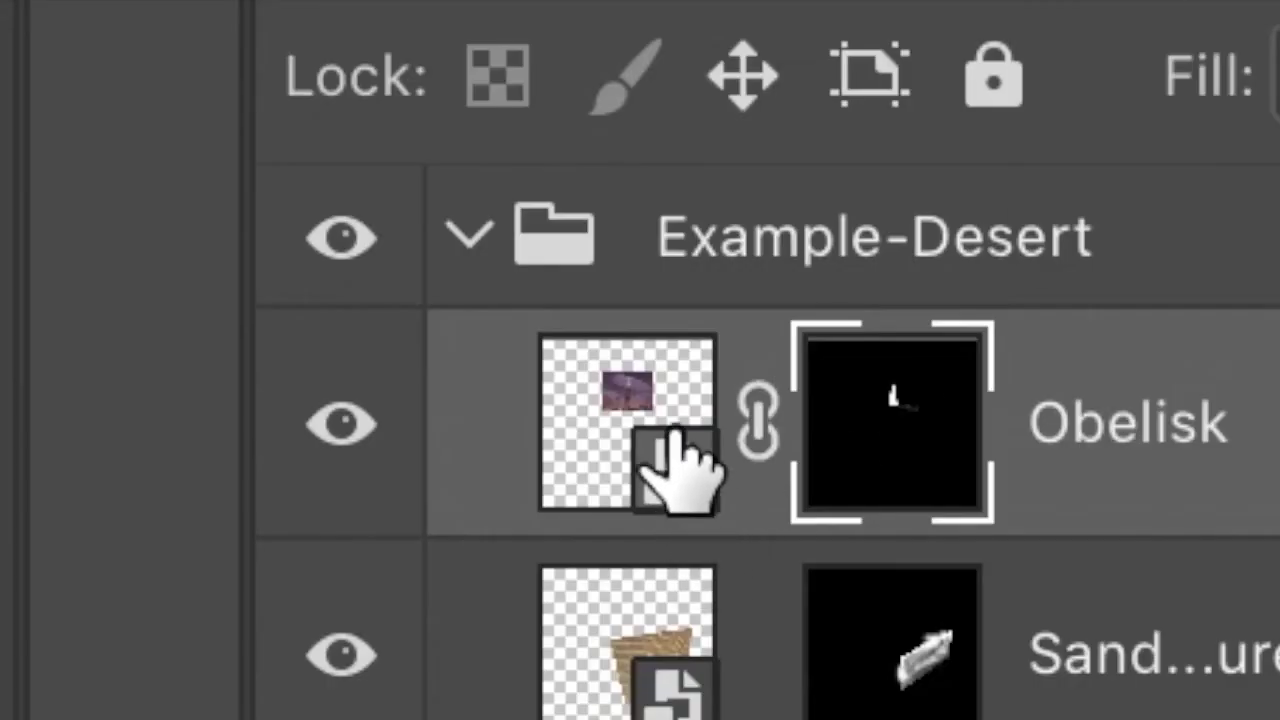
{"action": "left_click", "coordinate": [1120, 407]}
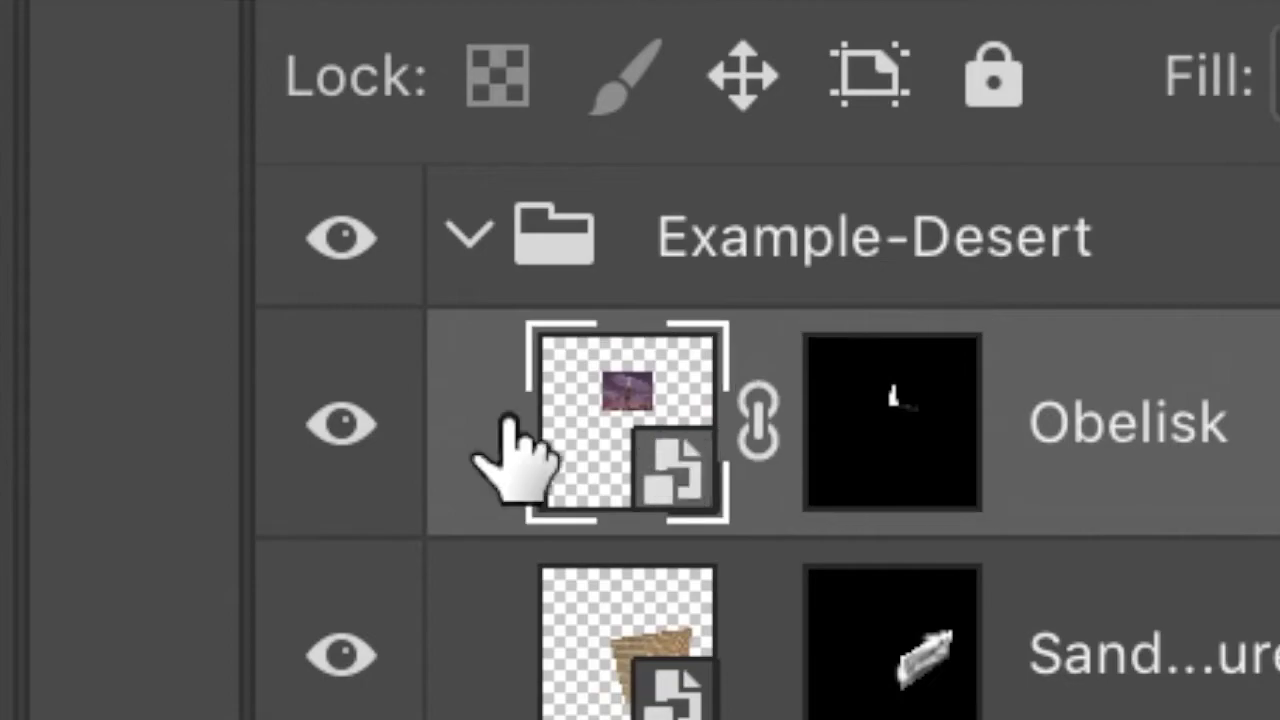
Step: Apply Brightness/Contrast to the obelisk image with Brightness 47 and Contrast -24
{"action": "left_click", "coordinate": [135, 45]}
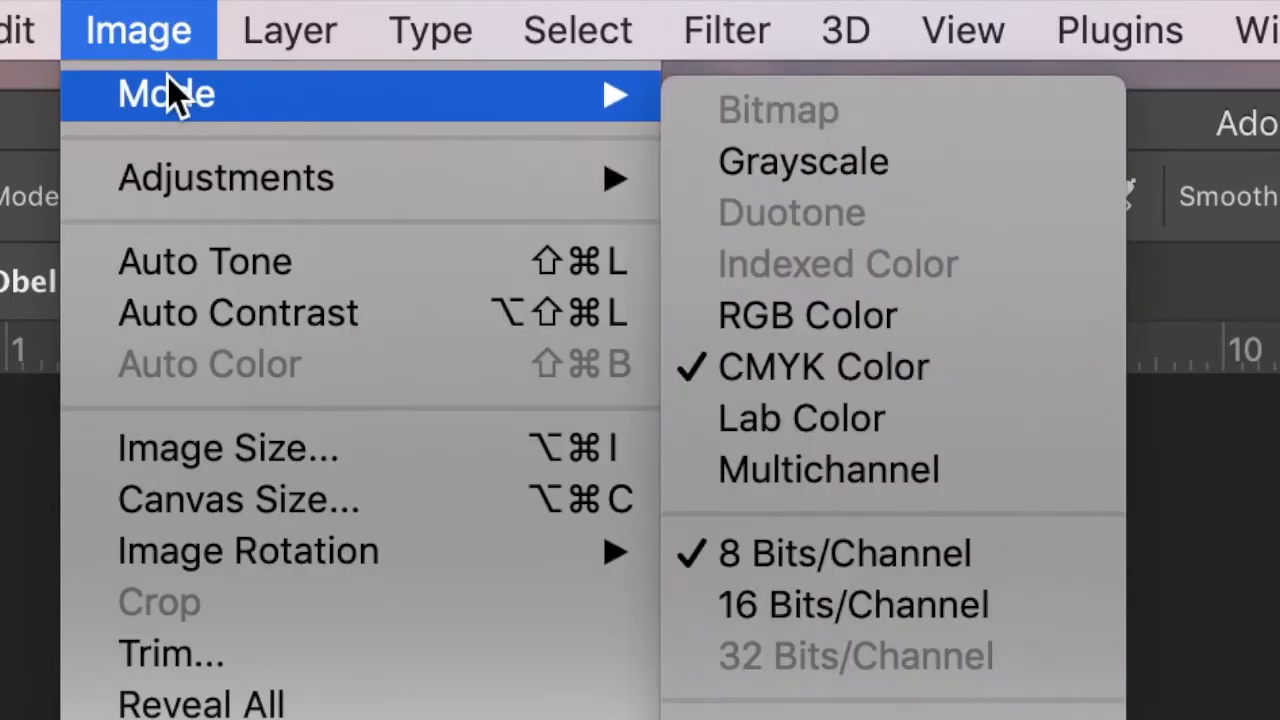
{"action": "mouse_move", "coordinate": [197, 180]}
{"action": "left_click", "coordinate": [889, 200]}
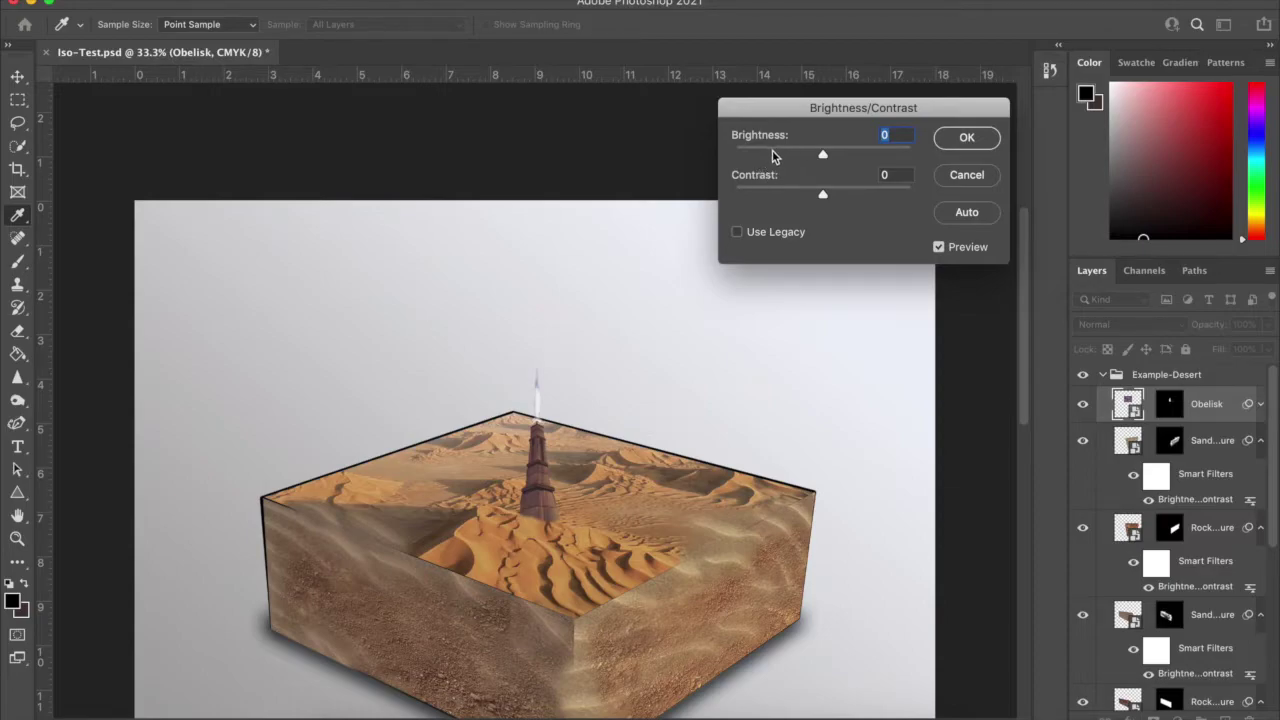
{"action": "left_click", "coordinate": [772, 152]}
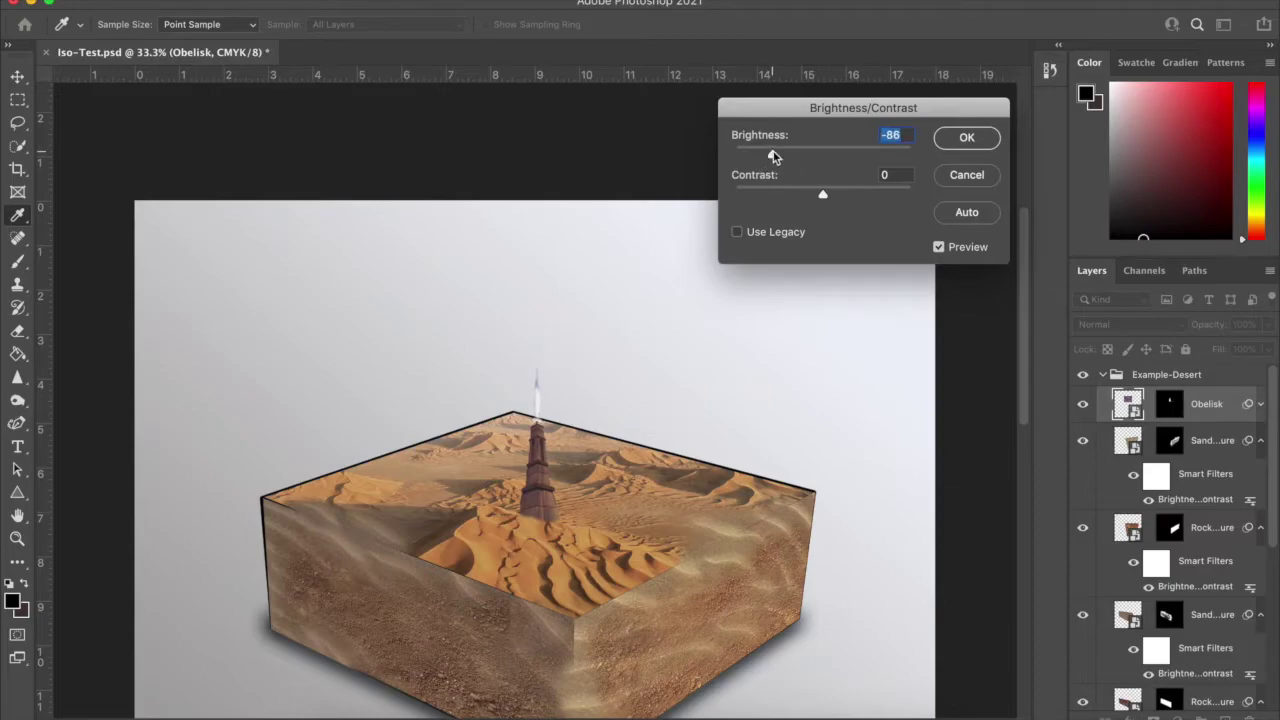
{"action": "left_click", "coordinate": [856, 153]}
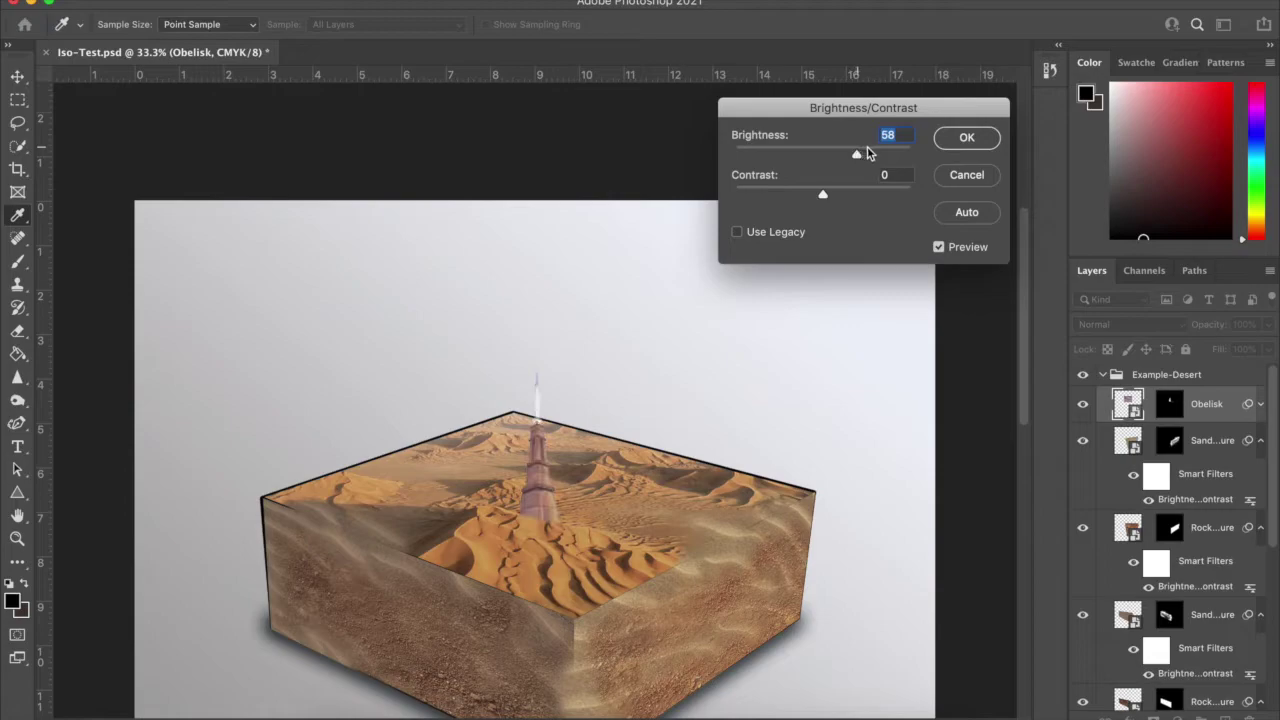
{"action": "left_click", "coordinate": [863, 155]}
{"action": "left_click_drag", "start_coordinate": [829, 192], "coordinate": [782, 196]}
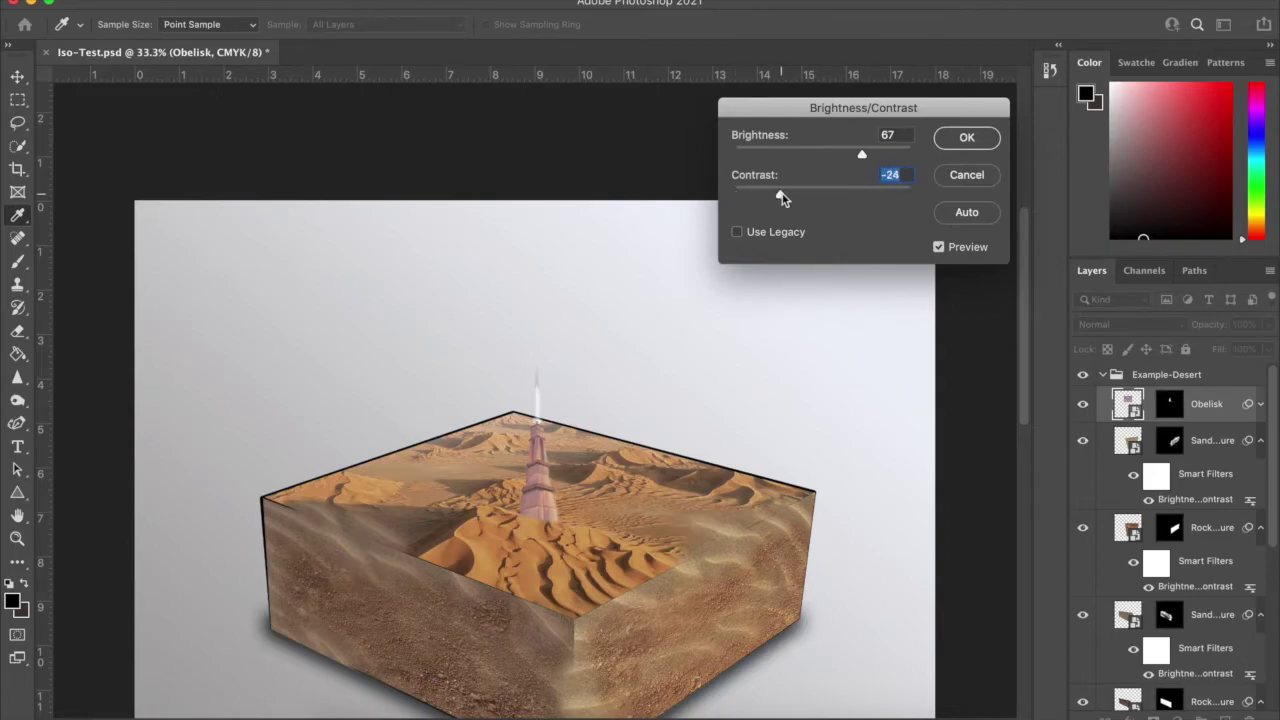
{"action": "left_click", "coordinate": [850, 156]}
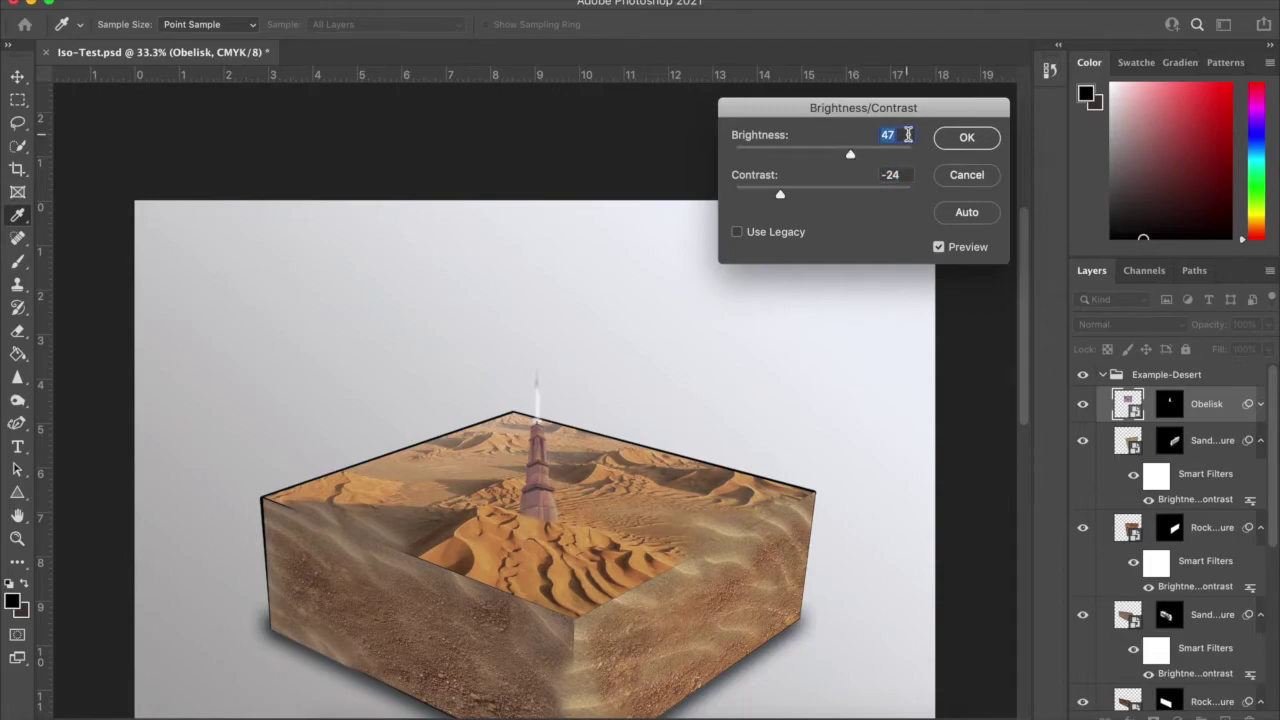
{"action": "left_click", "coordinate": [967, 137]}
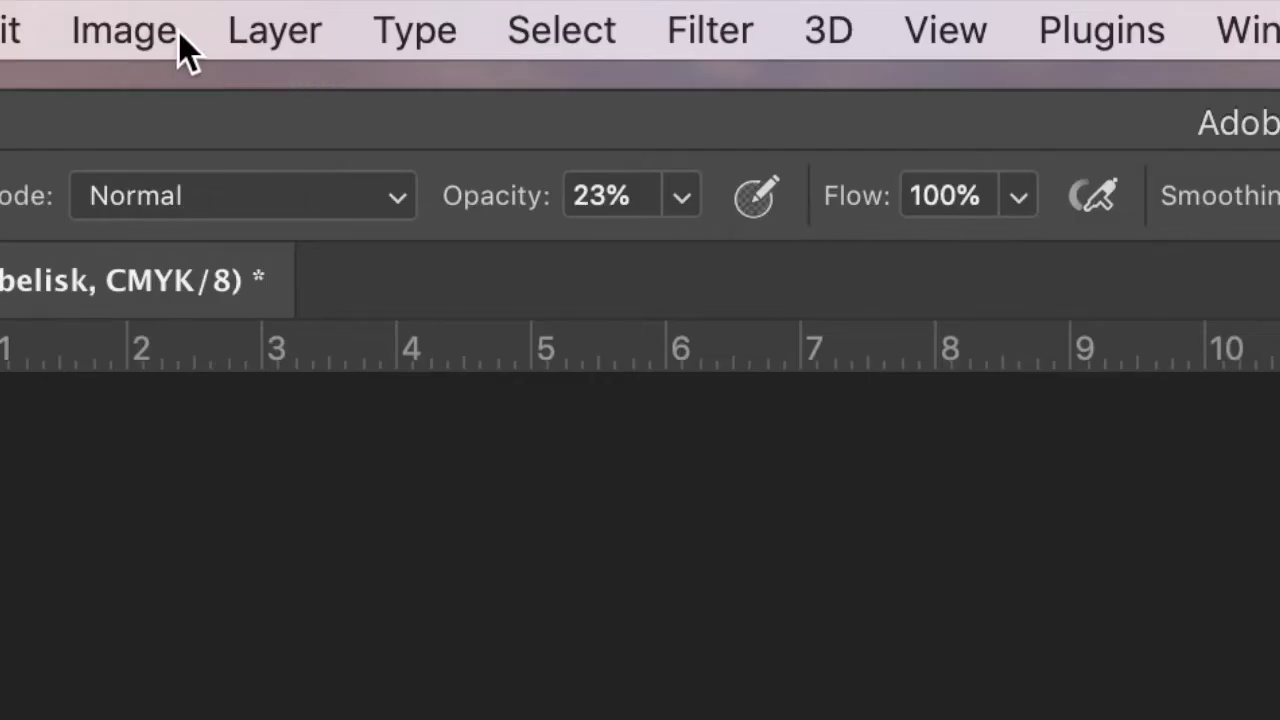
Step: Apply Color Balance to the obelisk's midtones: Cyan–Red +69, Yellow–Blue -42
{"action": "left_click", "coordinate": [115, 31]}
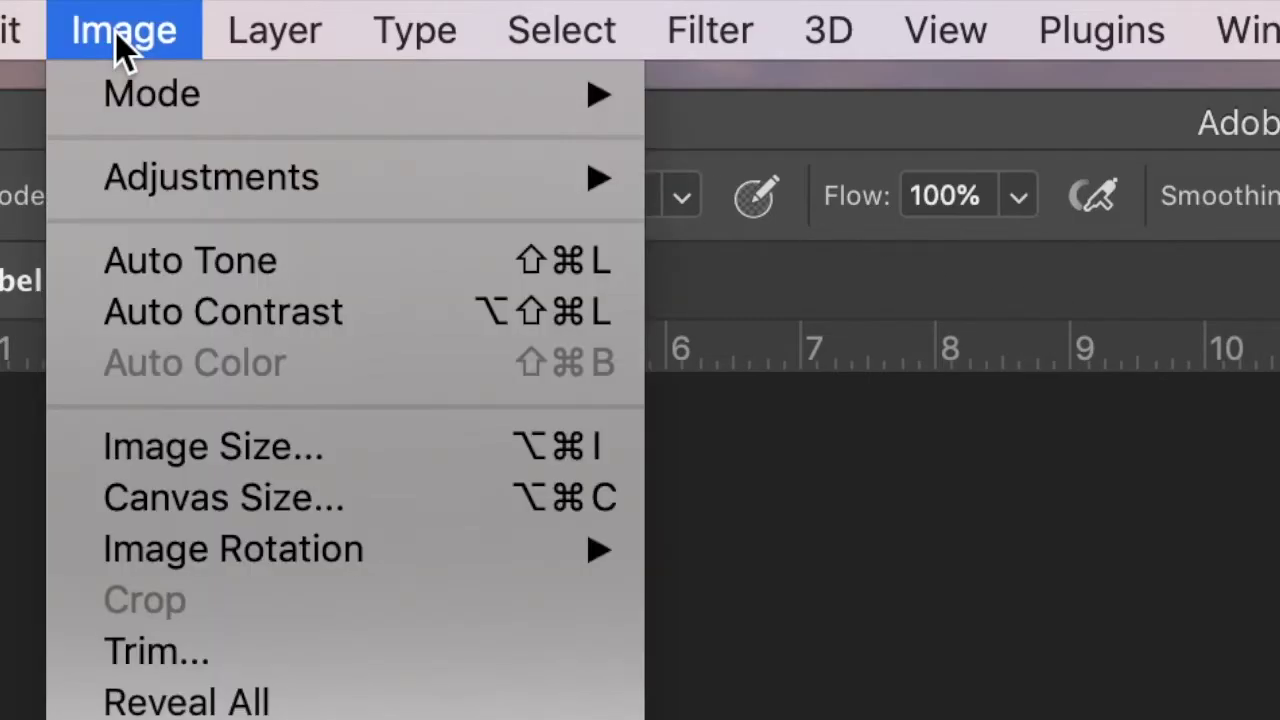
{"action": "mouse_move", "coordinate": [320, 181]}
{"action": "left_click", "coordinate": [1023, 518]}
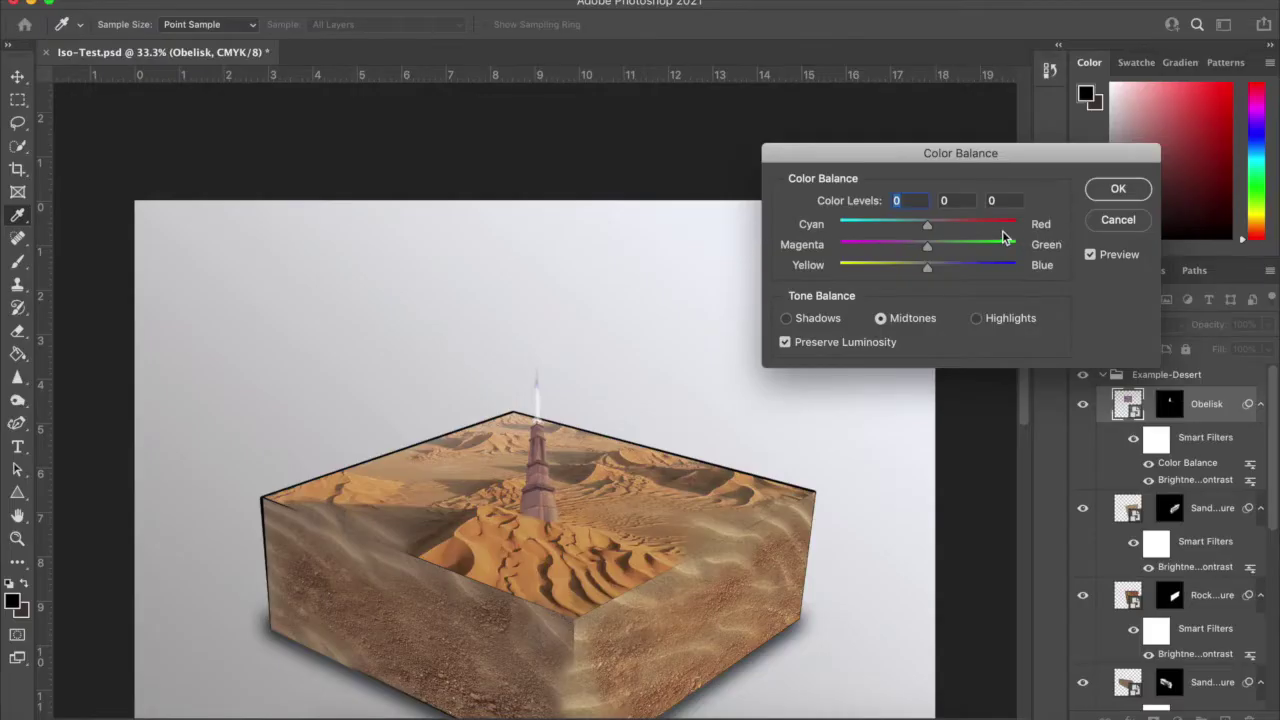
{"action": "left_click", "coordinate": [988, 225]}
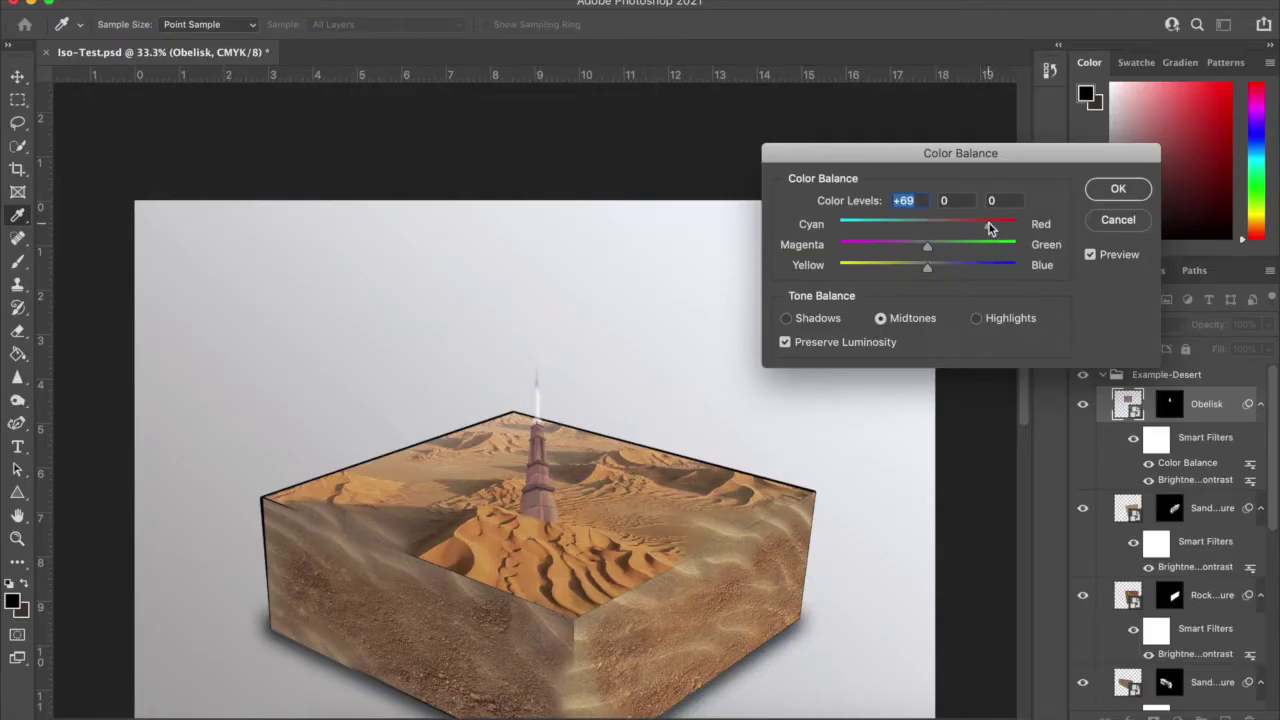
{"action": "left_click", "coordinate": [878, 267]}
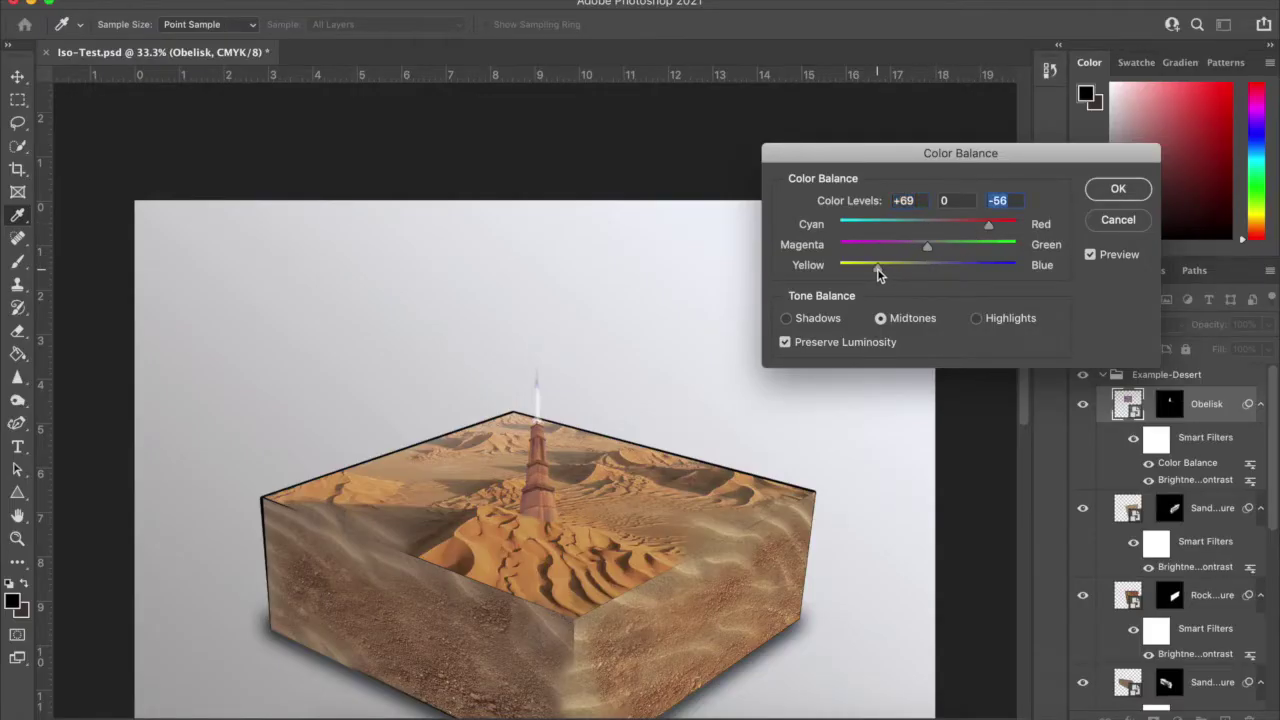
{"action": "left_click_drag", "start_coordinate": [880, 271], "coordinate": [891, 274]}
{"action": "left_click", "coordinate": [1117, 192]}
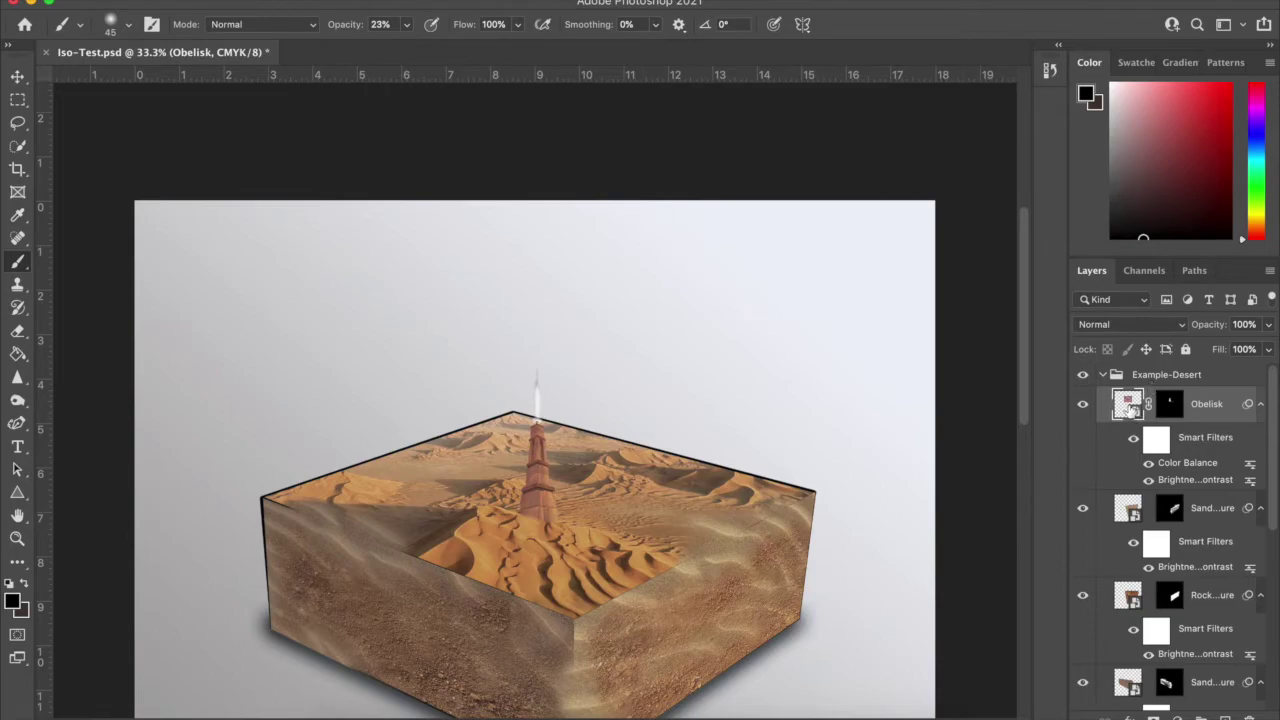
Step: Duplicate the Obelisk layer, rotate the copy about -94°, and move it down-left onto the sand
{"action": "left_click_drag", "start_coordinate": [1128, 407], "coordinate": [1225, 716]}
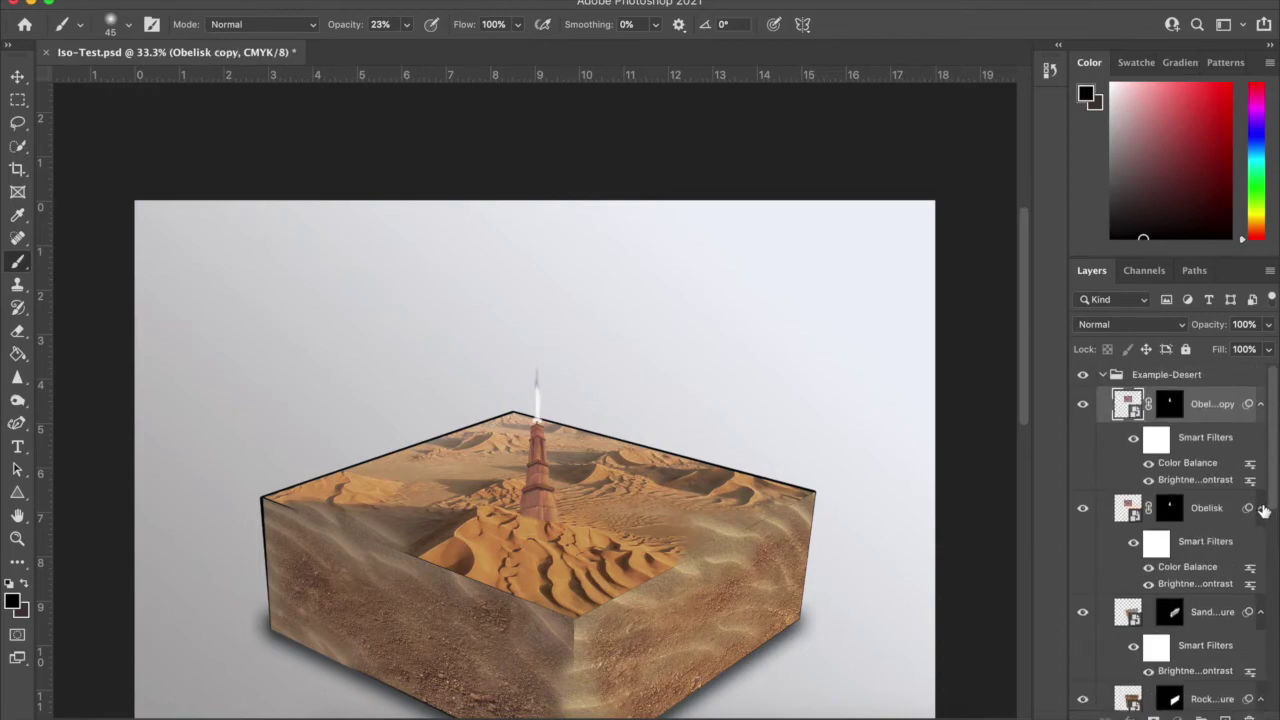
{"action": "left_click", "coordinate": [1263, 510]}
{"action": "left_click", "coordinate": [1260, 404]}
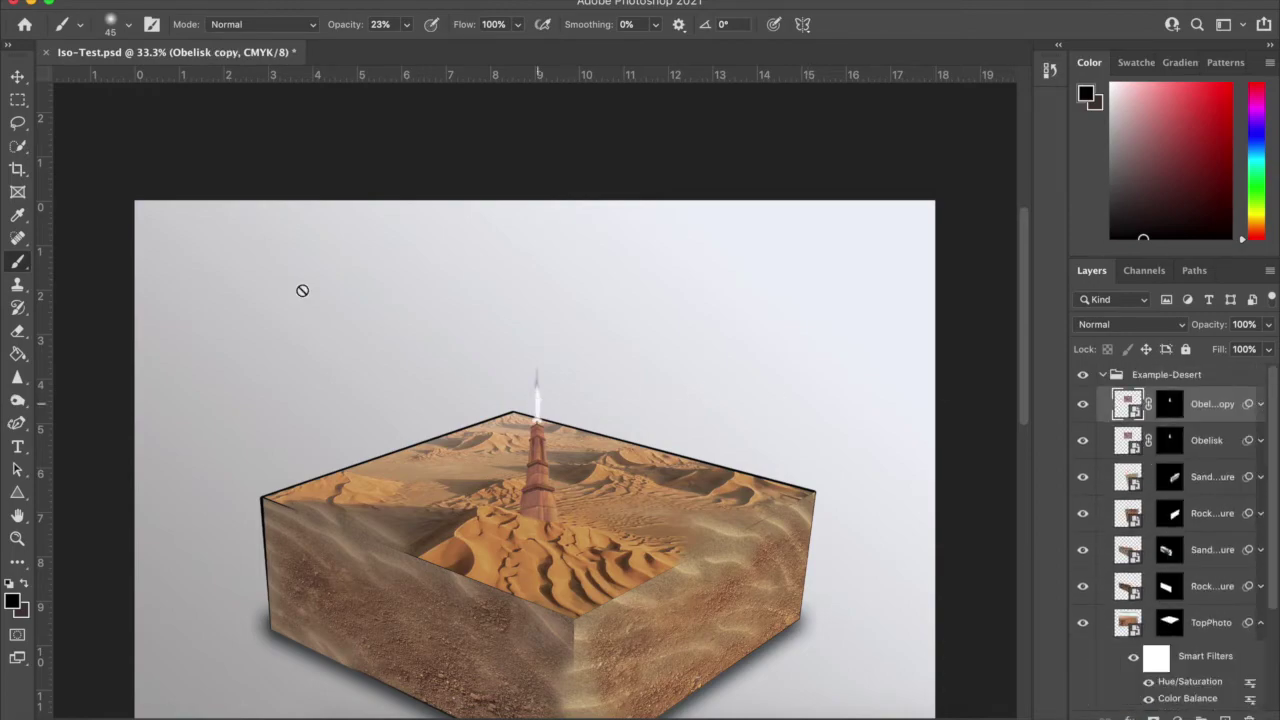
{"action": "key", "text": "ctrl+t"}
{"action": "key", "text": "Return"}
{"action": "left_click_drag", "start_coordinate": [677, 351], "coordinate": [458, 318]}
{"action": "key", "text": "Return"}
{"action": "left_click_drag", "start_coordinate": [600, 450], "coordinate": [527, 527]}
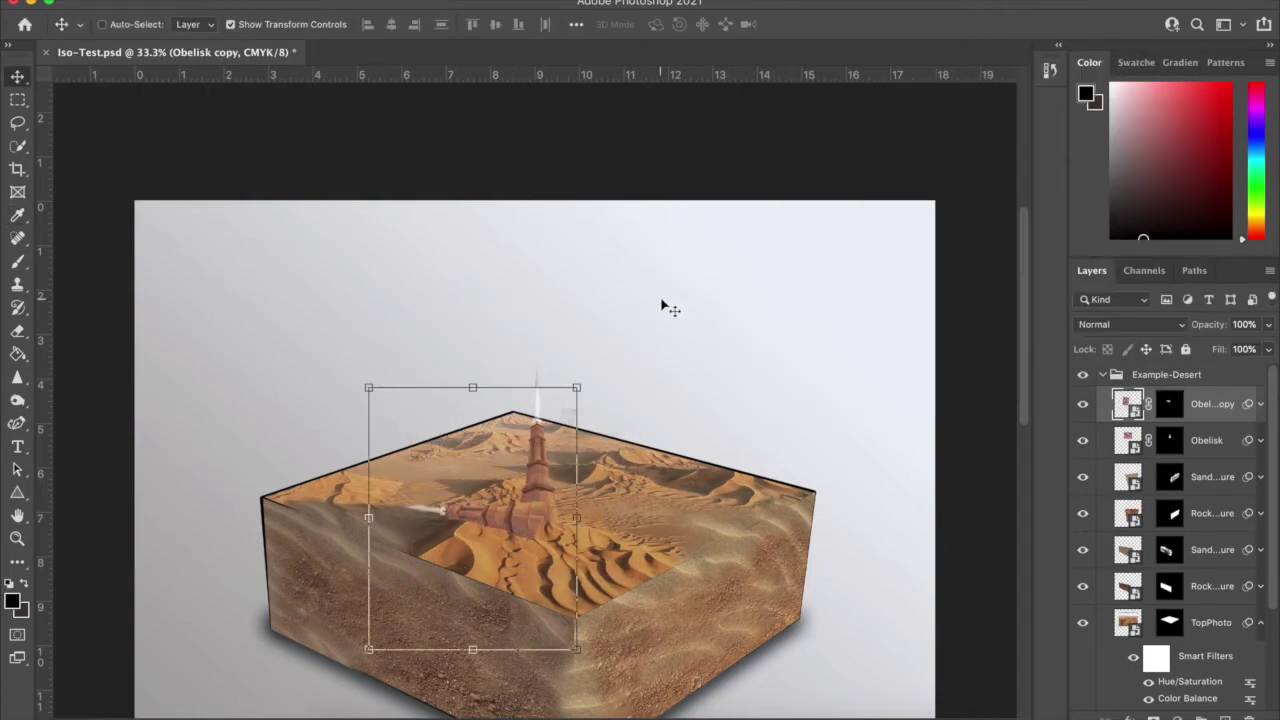
Step: Darken the copy with Hue/Saturation Lightness -100, set 38% opacity, and place it below Obelisk
{"action": "key", "text": "ctrl+u"}
{"action": "left_click_drag", "start_coordinate": [914, 269], "coordinate": [829, 269]}
{"action": "key", "text": "Return"}
{"action": "left_click_drag", "start_coordinate": [1268, 324], "coordinate": [1214, 349]}
{"action": "left_click_drag", "start_coordinate": [1200, 404], "coordinate": [1200, 466]}
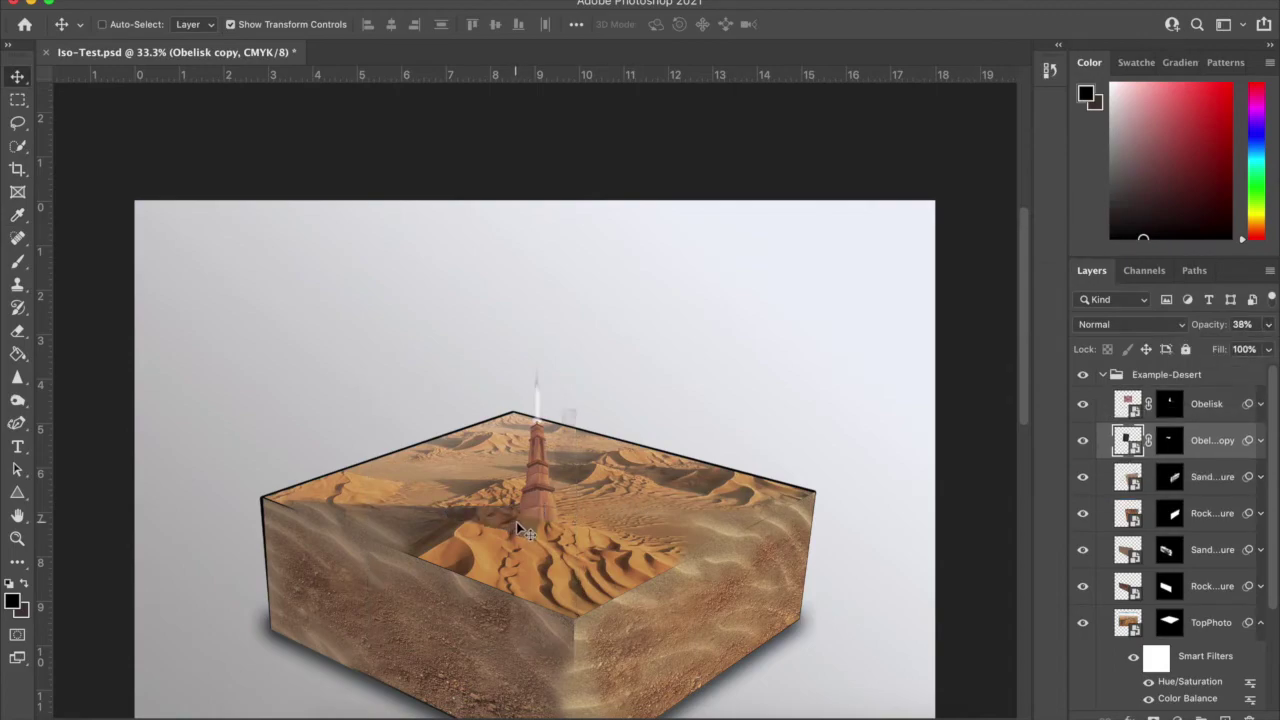
{"action": "left_click_drag", "start_coordinate": [516, 530], "coordinate": [533, 524]}
{"action": "key", "text": "b"}
{"action": "key", "text": "super+backslash"}
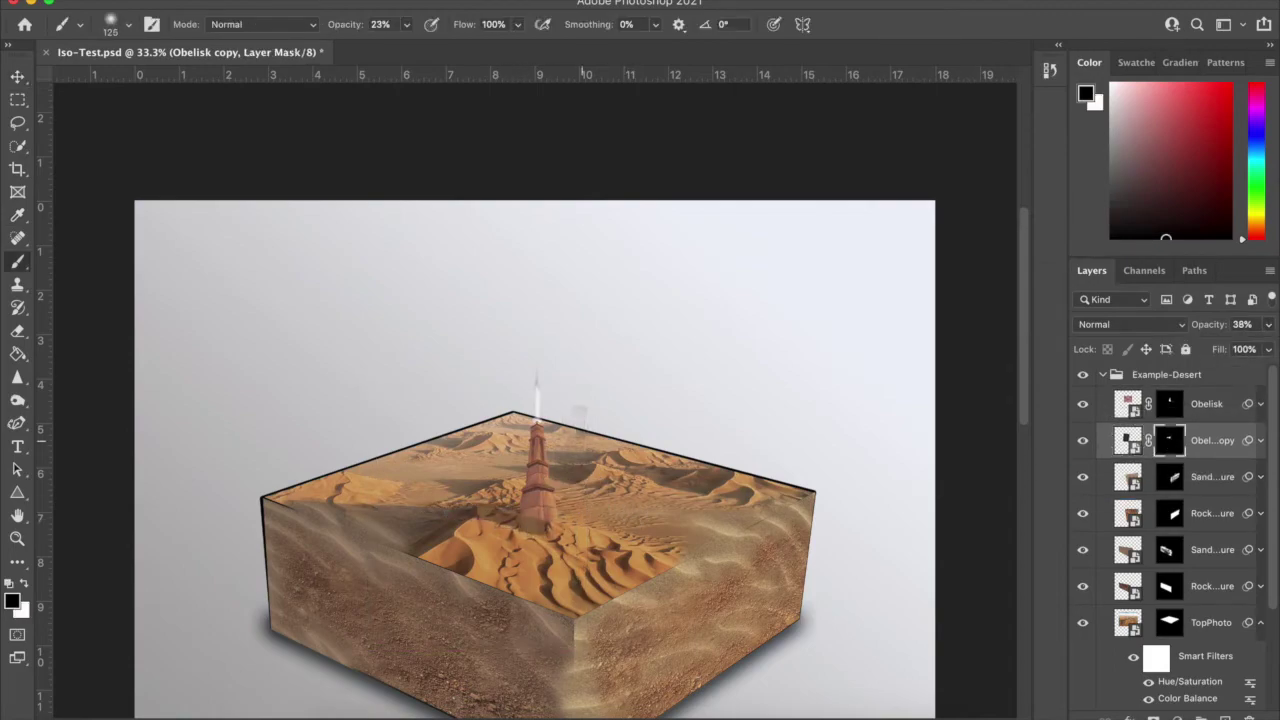
Step: Enlarge the brush to 700 px and set its opacity to 100% for masking the shadow
{"action": "key", "text": "bracketright"}
{"action": "key", "text": "bracketright"}
{"action": "key", "text": "bracketright"}
{"action": "key", "text": "bracketright"}
{"action": "key", "text": "bracketright"}
{"action": "key", "text": "bracketright"}
{"action": "key", "text": "bracketright"}
{"action": "key", "text": "bracketright"}
{"action": "key", "text": "bracketright"}
{"action": "key", "text": "0"}
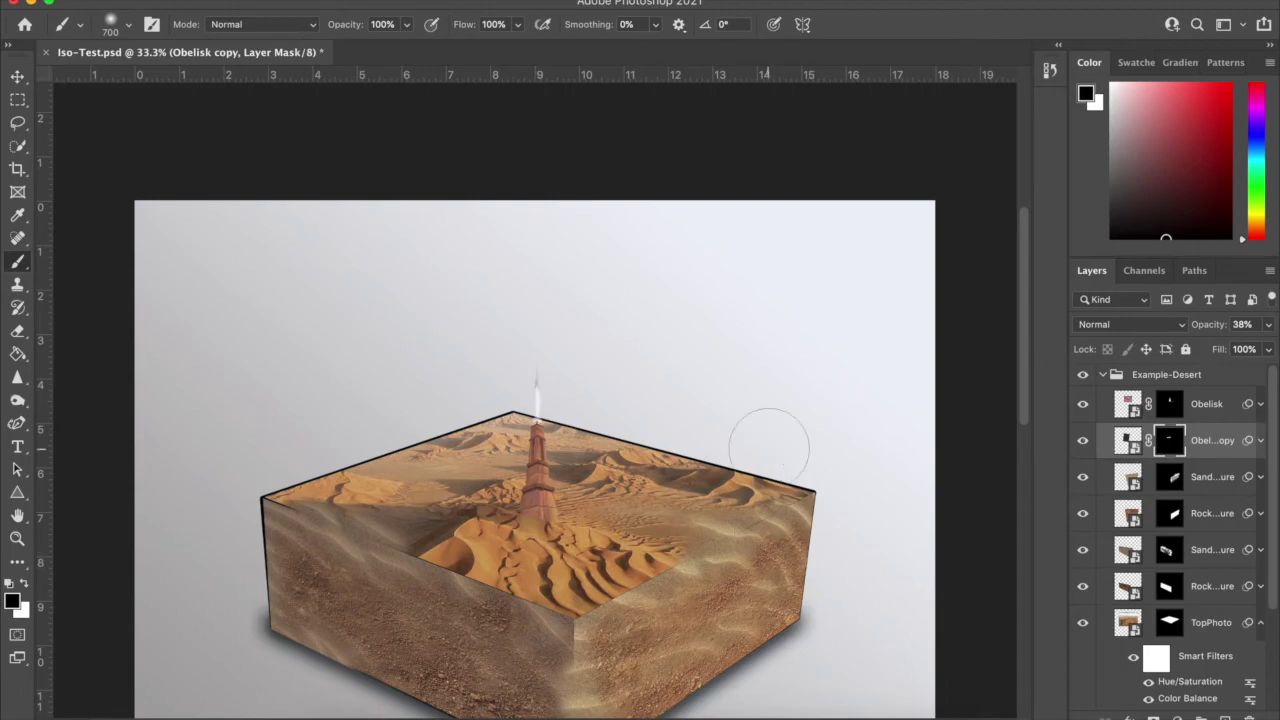
{"action": "scroll", "coordinate": [769, 447], "scroll_direction": "down", "scroll_amount": 4}
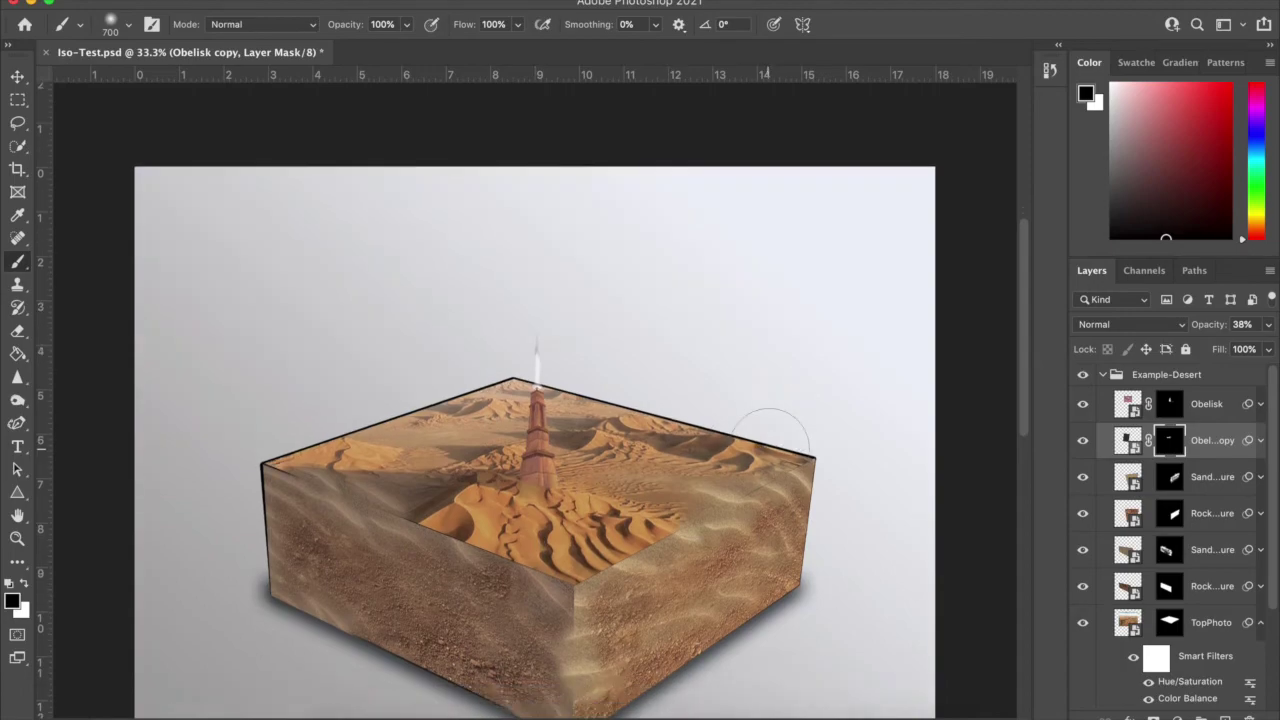